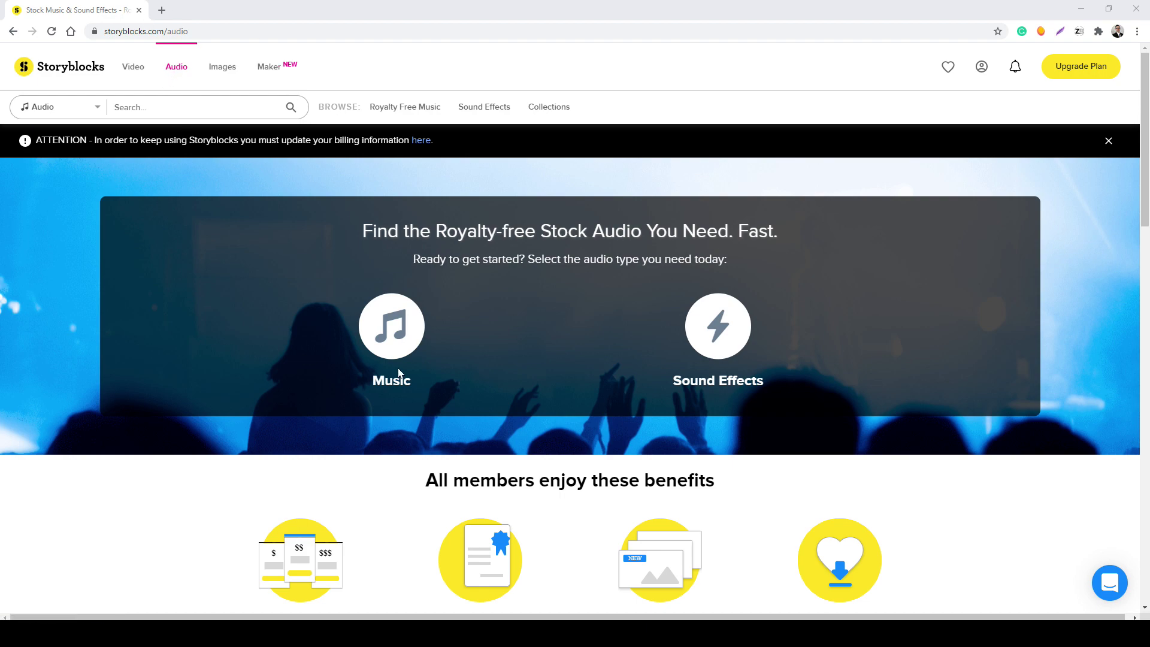
# Download the Inspiring Soft Background track from the Storyblocks Music list as an MP3
pyautogui.scroll(-8, 398, 372)
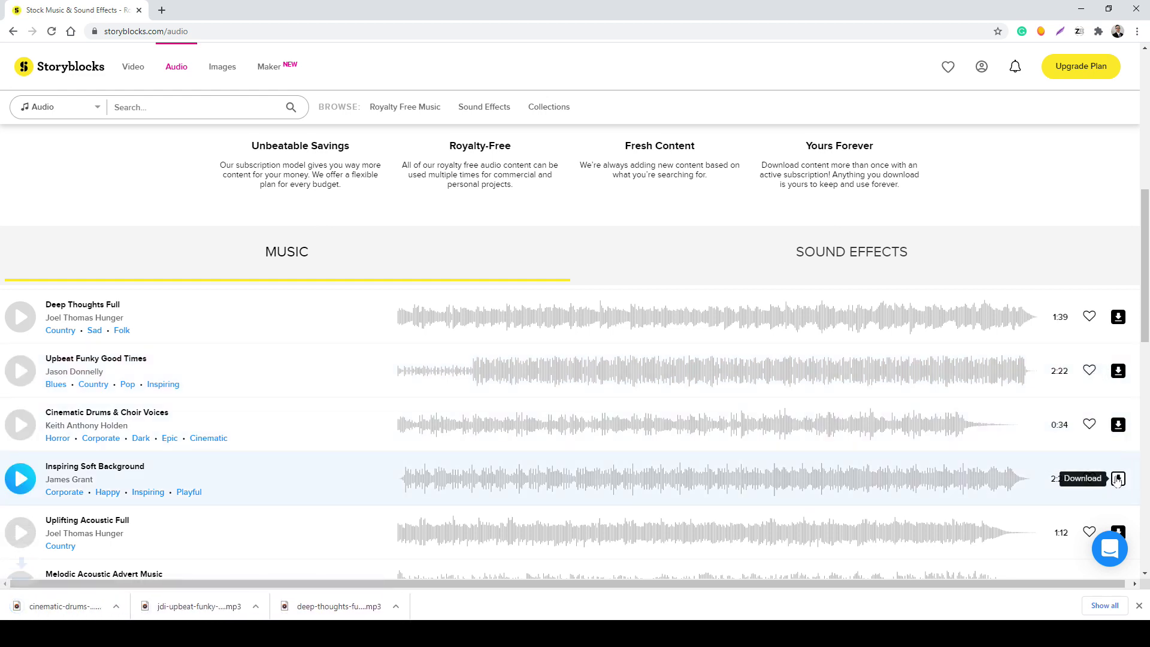
pyautogui.moveTo(1117, 478)
pyautogui.click(1073, 497)
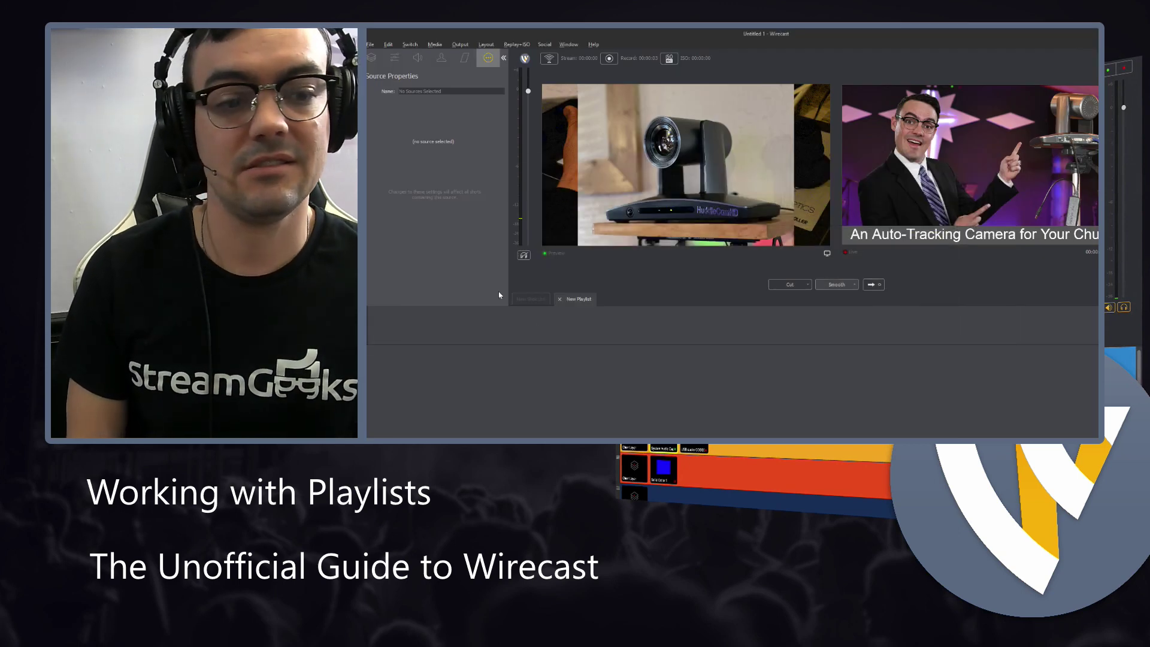
# Close the New Playlist tab and delete the existing playlist shot from layer 1
pyautogui.click(560, 299)
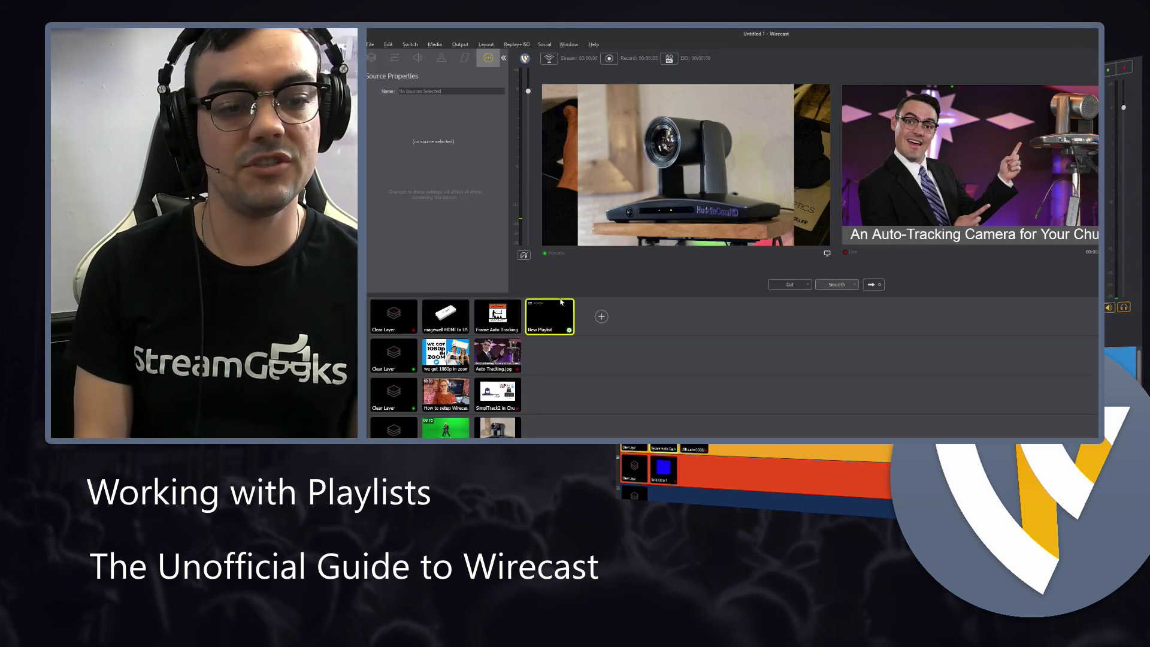
pyautogui.rightClick(562, 301)
pyautogui.click(593, 375)
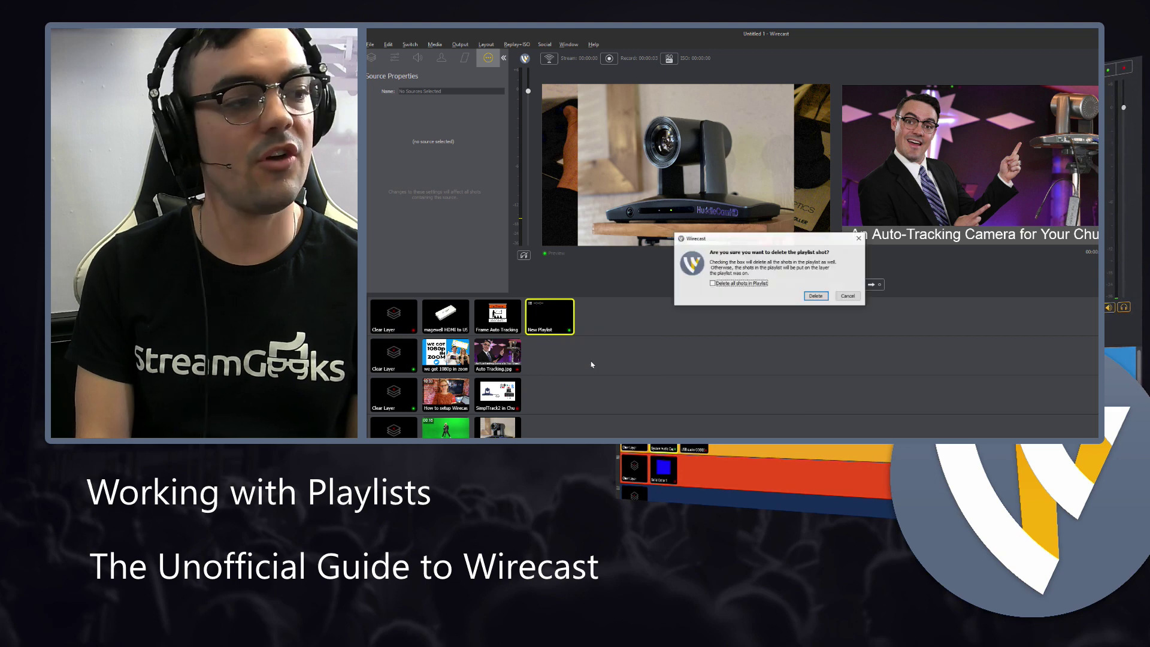
pyautogui.click(816, 296)
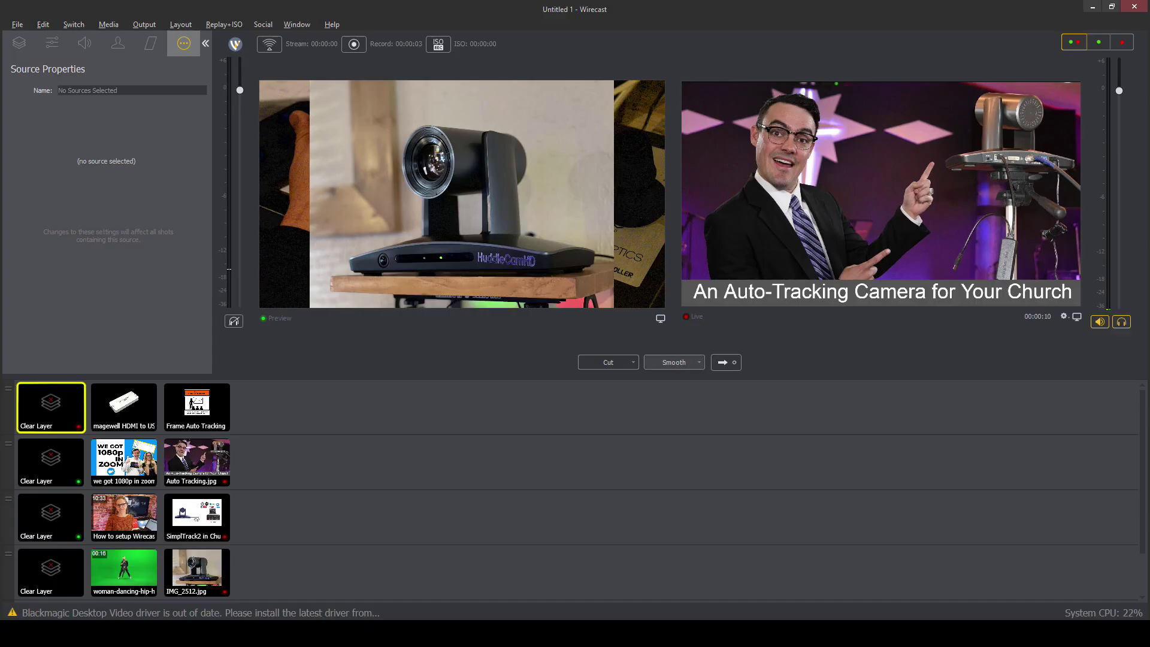
# Add a New Playlist Shot from the Shots category to Main Layer 1
pyautogui.click(270, 408)
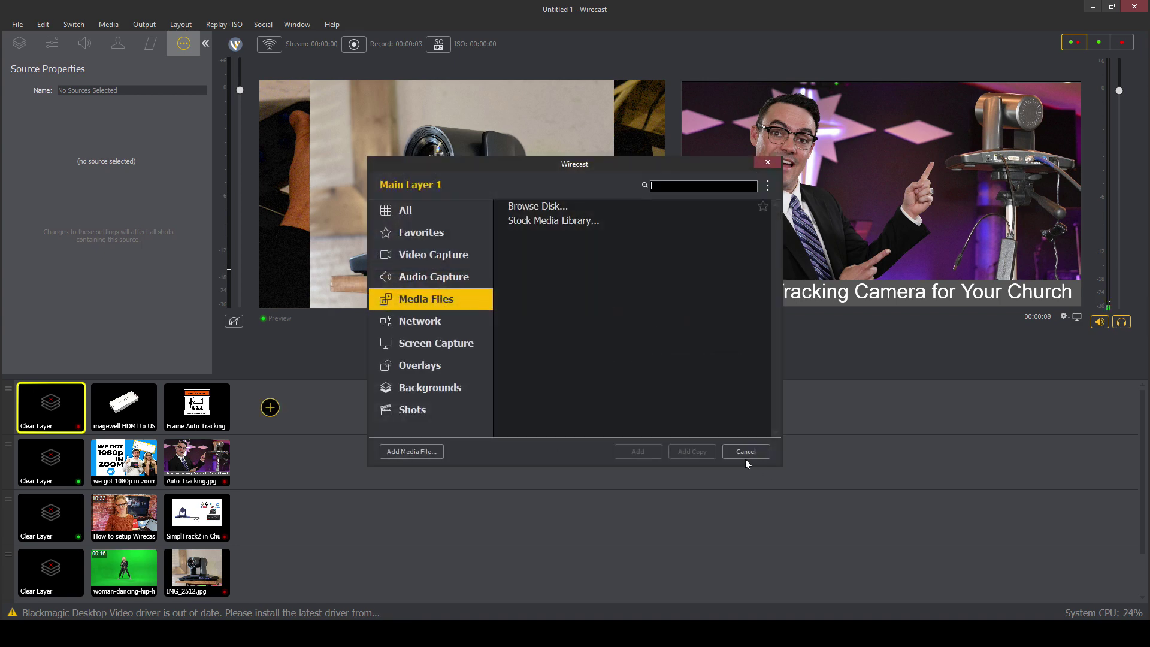
pyautogui.click(458, 410)
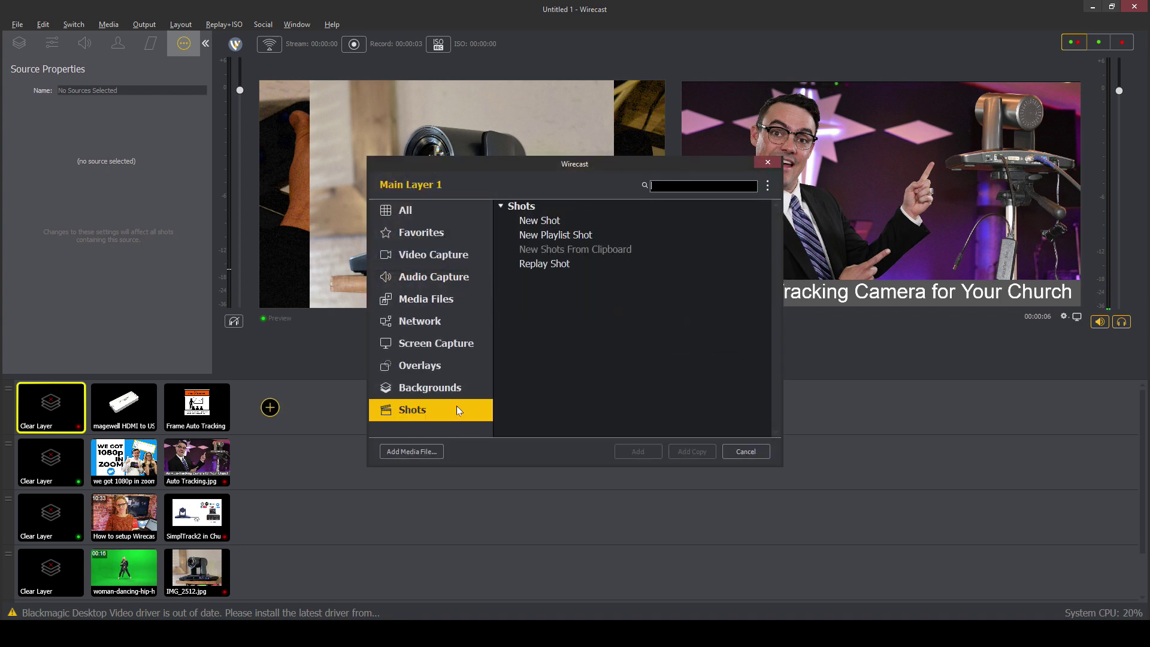
pyautogui.click(553, 237)
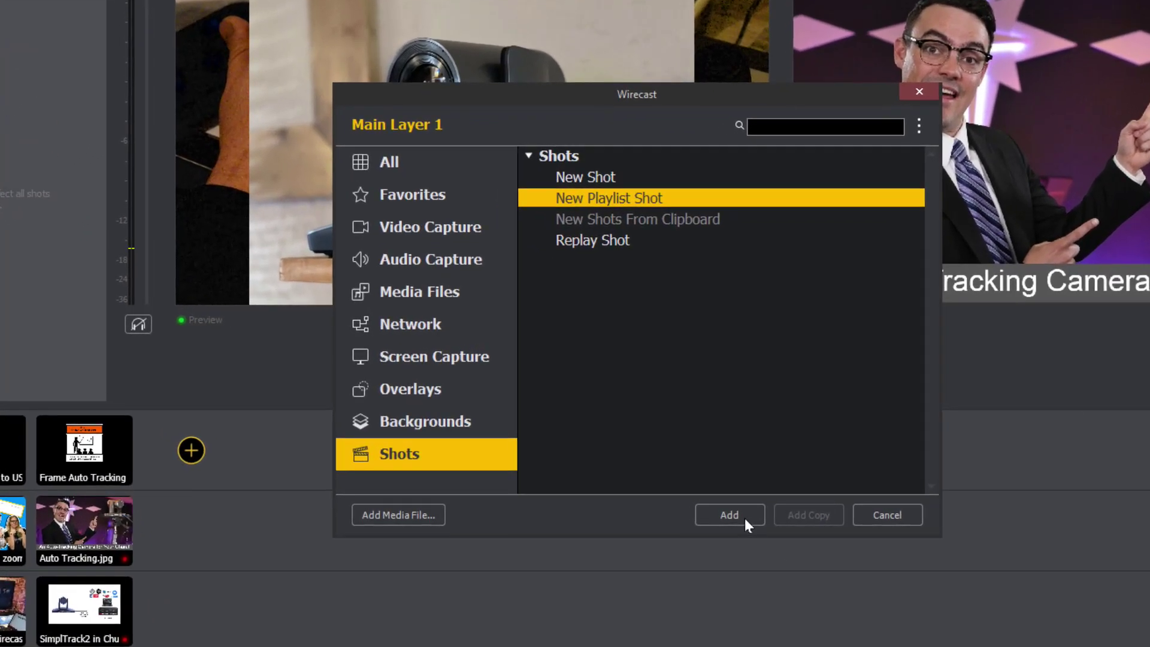
pyautogui.click(745, 518)
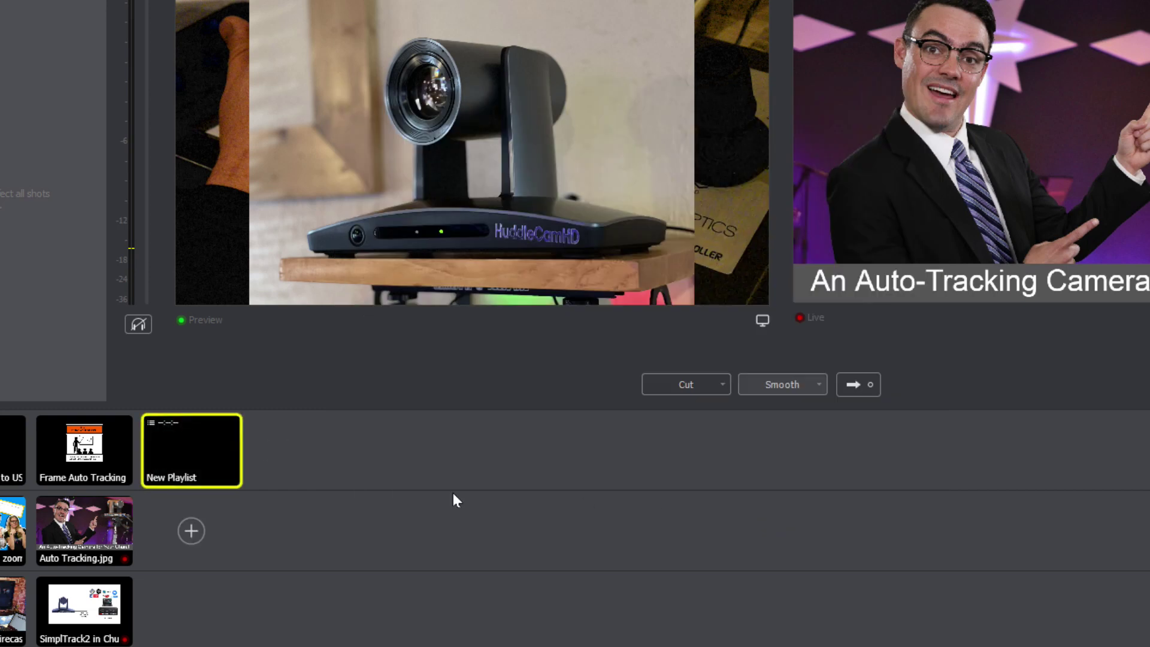
# Add the four MP3s from Downloads, including inspiring-soft-background, to the New Playlist (00:06:56)
pyautogui.doubleClick(185, 451)
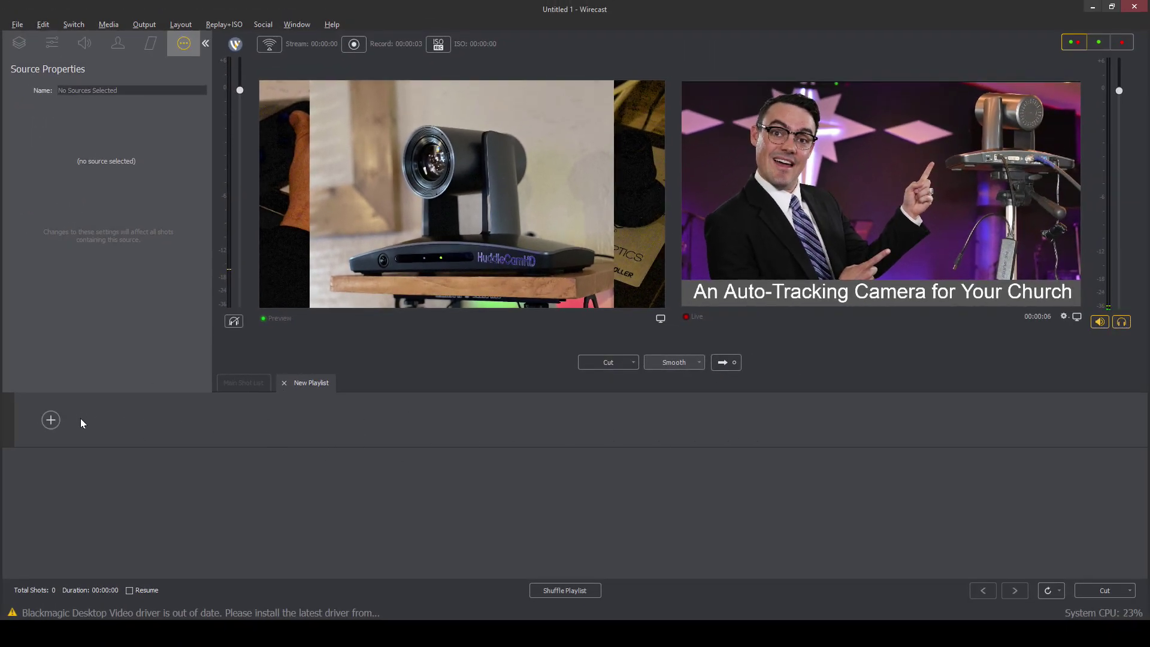
pyautogui.click(50, 421)
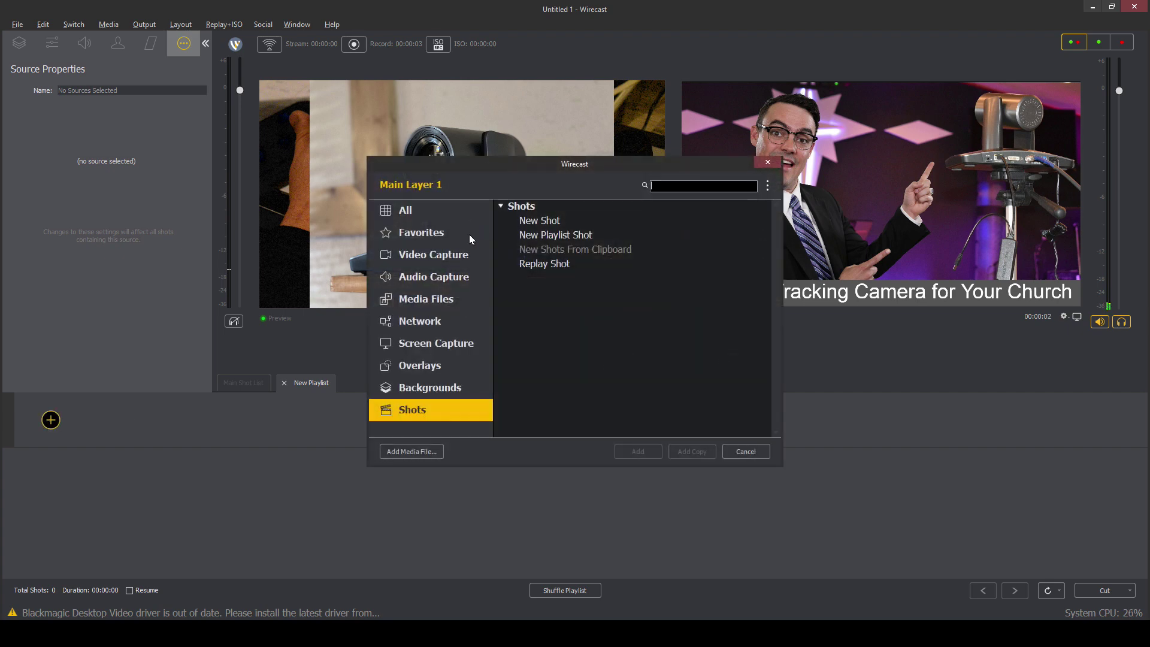
pyautogui.click(455, 299)
pyautogui.click(562, 206)
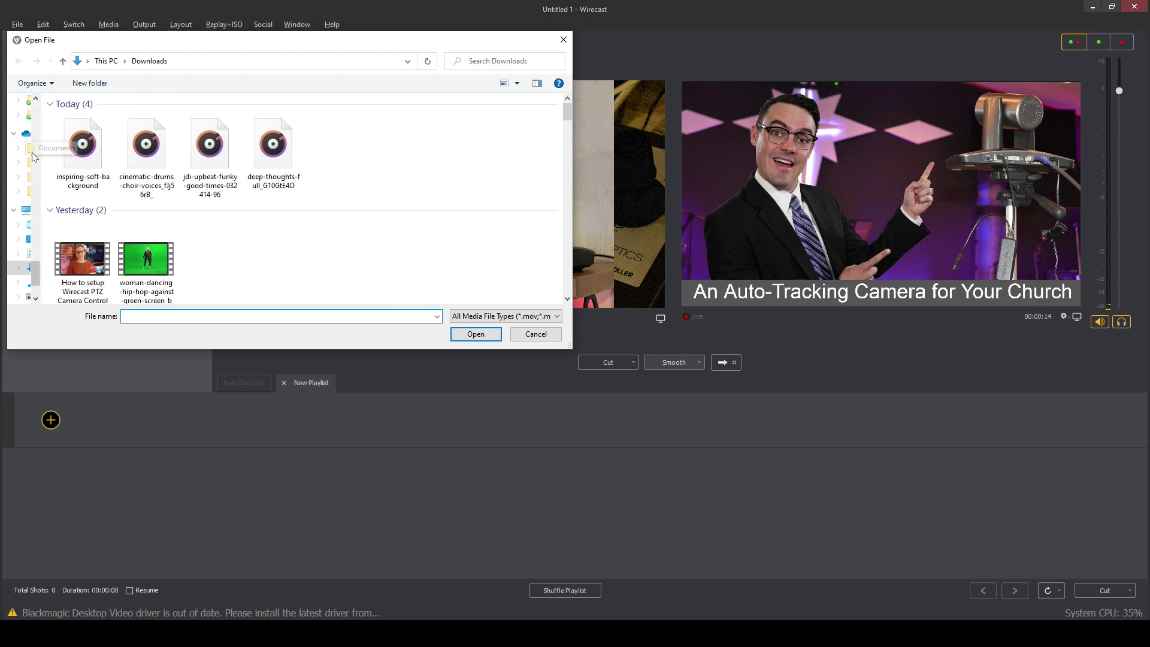
pyautogui.click(82, 150)
pyautogui.keyDown('shift'); pyautogui.click(274, 149); pyautogui.keyUp('shift')
pyautogui.click(499, 340)
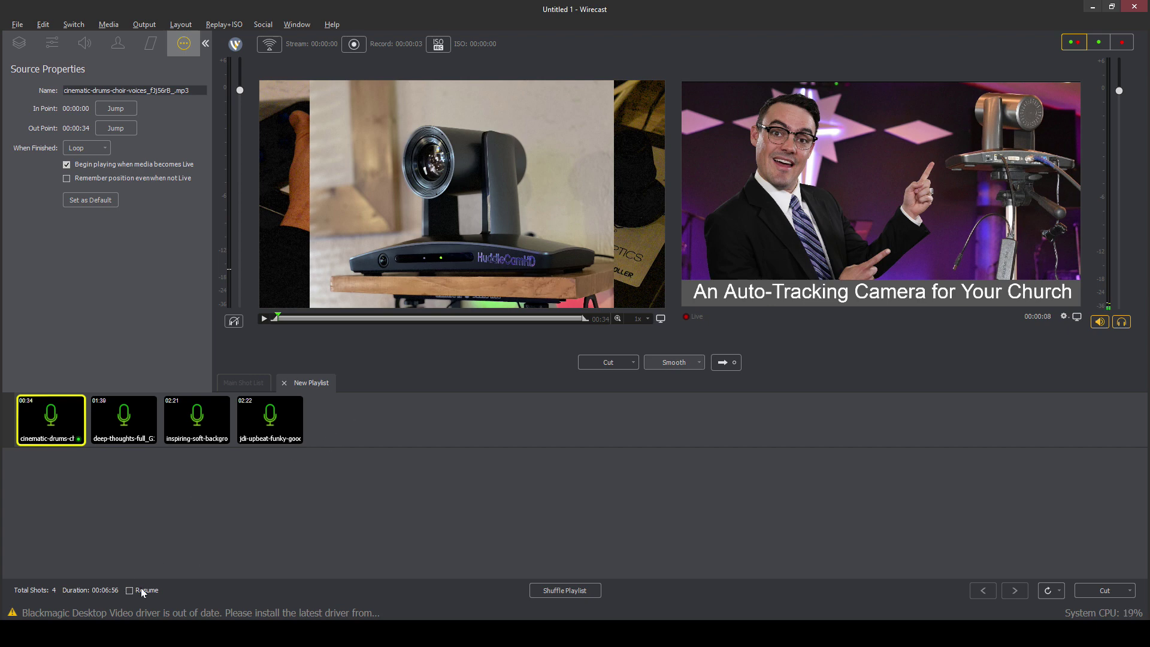
# Shuffle the playlist order four times and keep Loop as its end-of-playlist behaviour
pyautogui.click(574, 590)
pyautogui.click(574, 591)
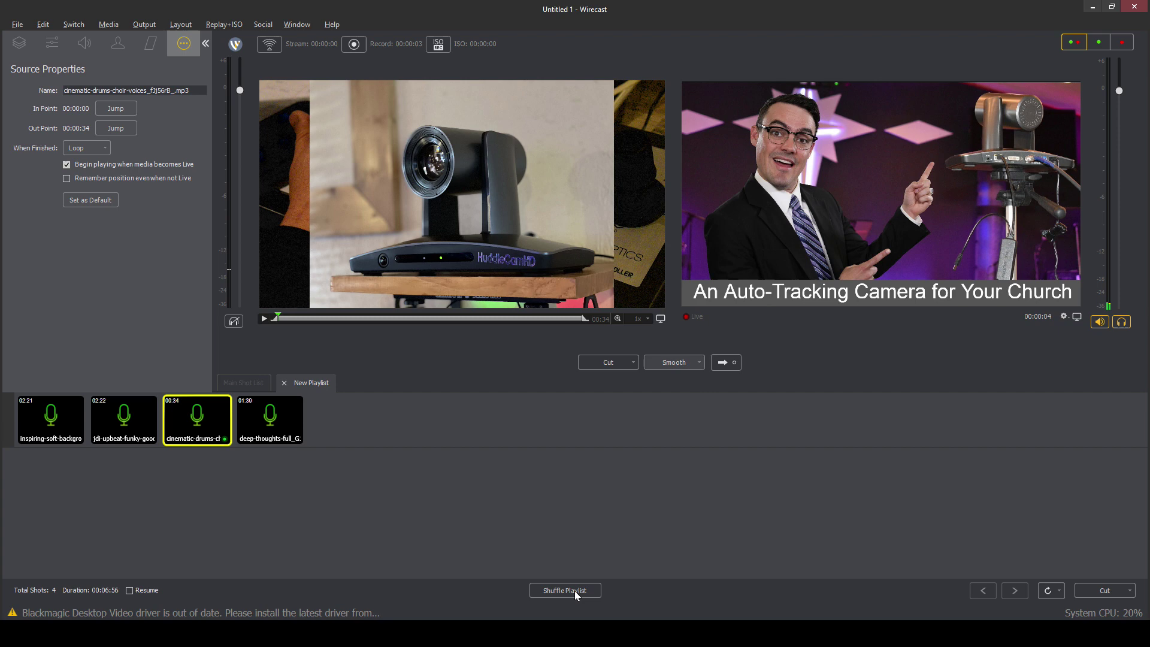
pyautogui.click(574, 591)
pyautogui.click(574, 591)
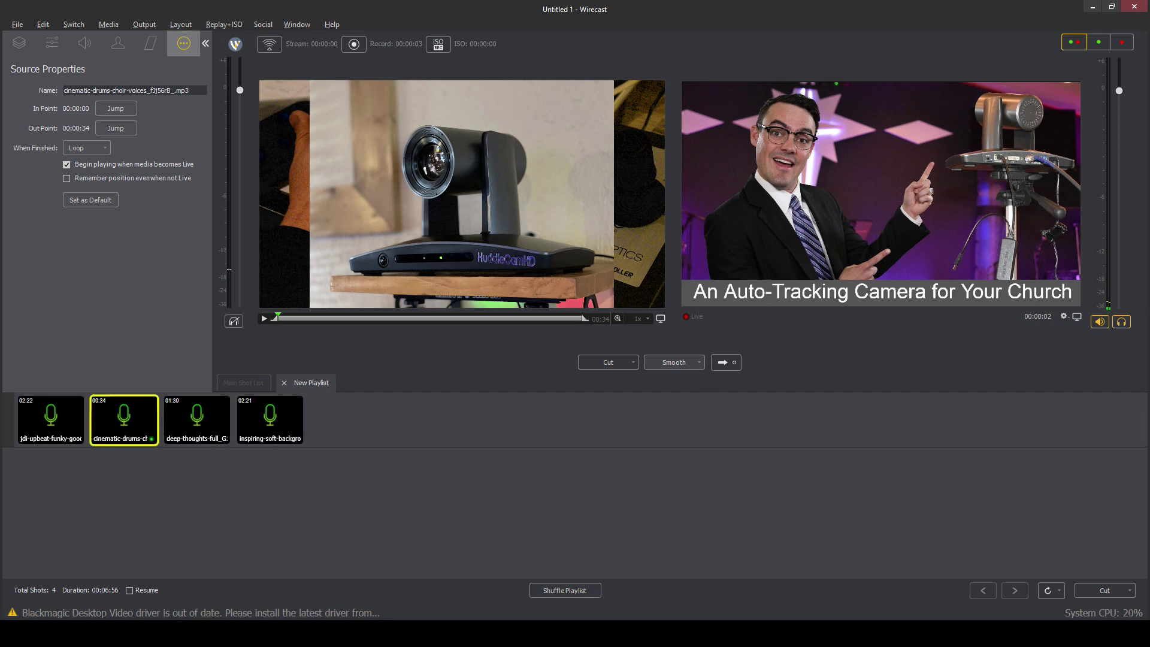
pyautogui.click(1055, 594)
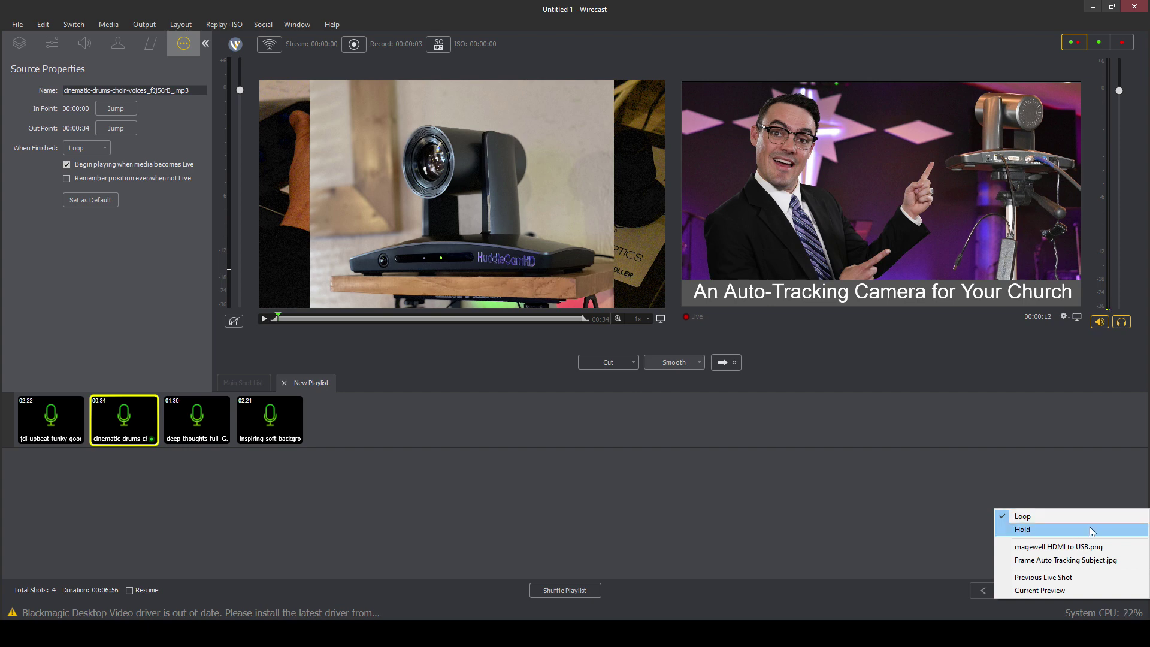
pyautogui.click(692, 527)
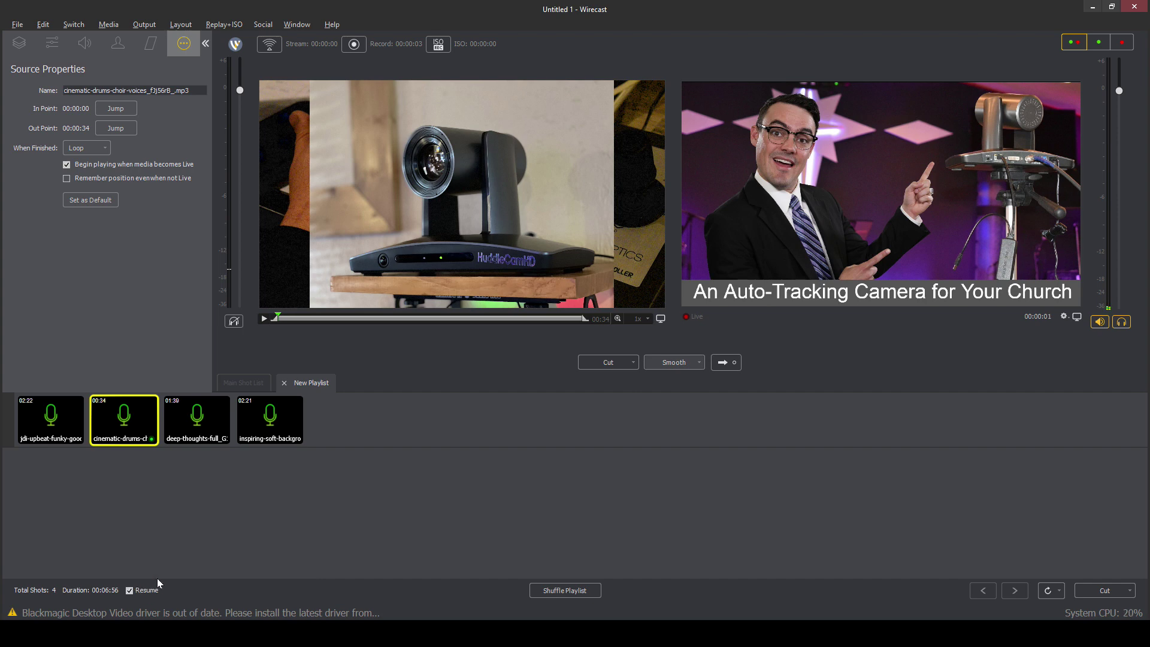
# Take the previewed shot live, then step the New Playlist live through its next tracks
pyautogui.click(722, 363)
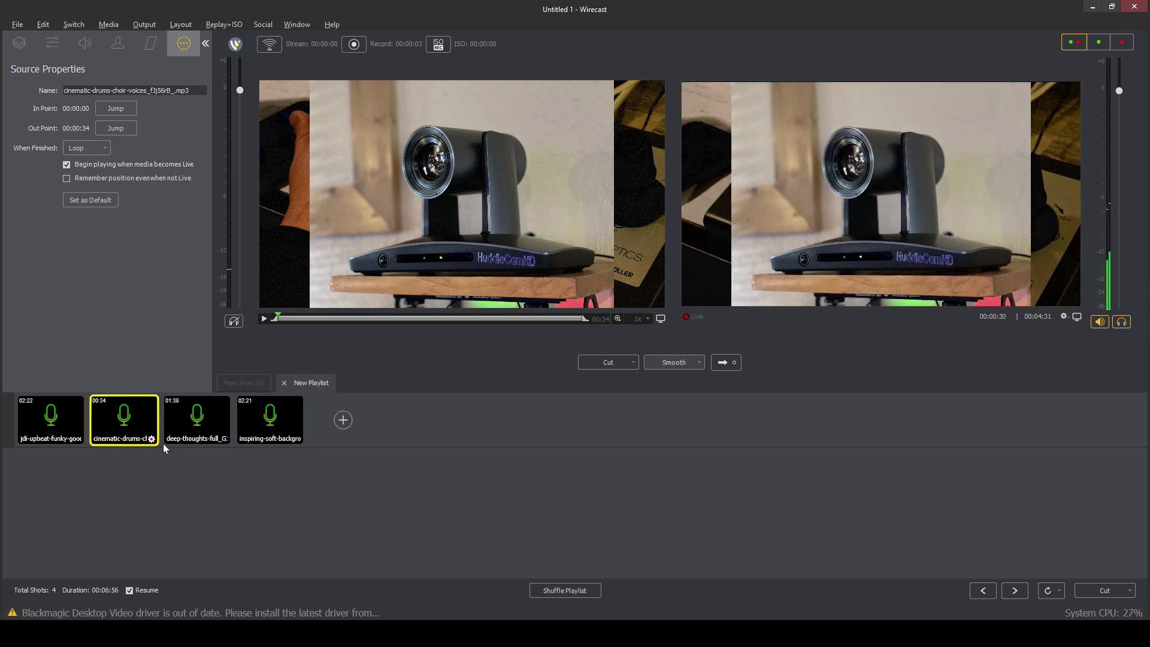
pyautogui.click(252, 385)
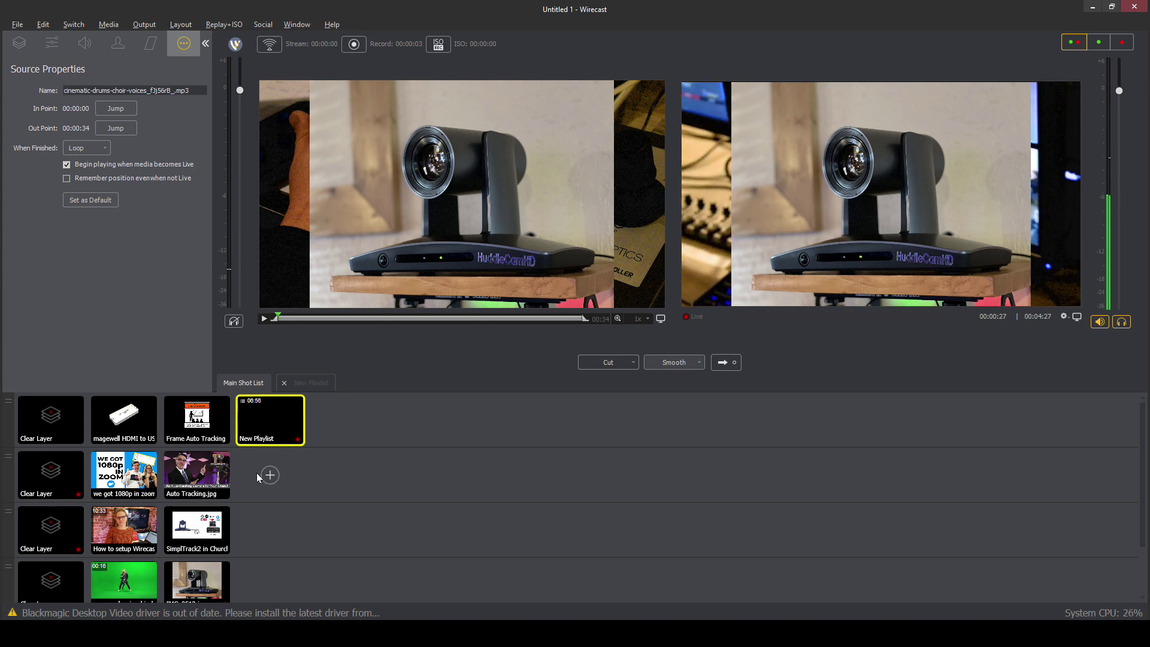
pyautogui.click(311, 381)
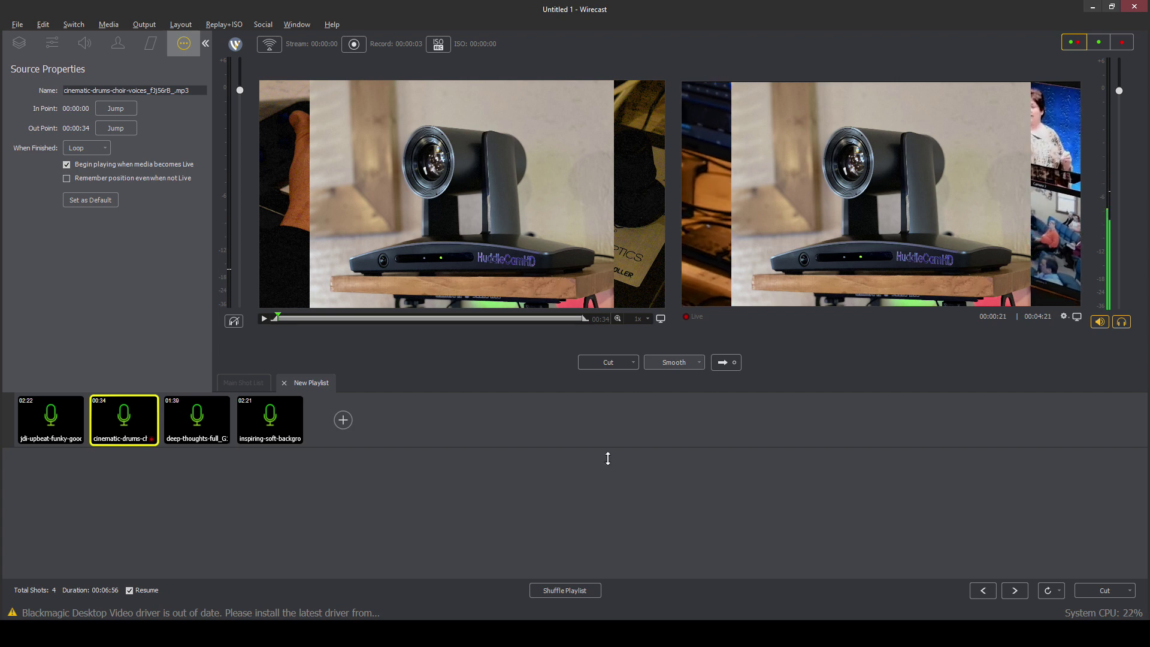
pyautogui.click(1013, 592)
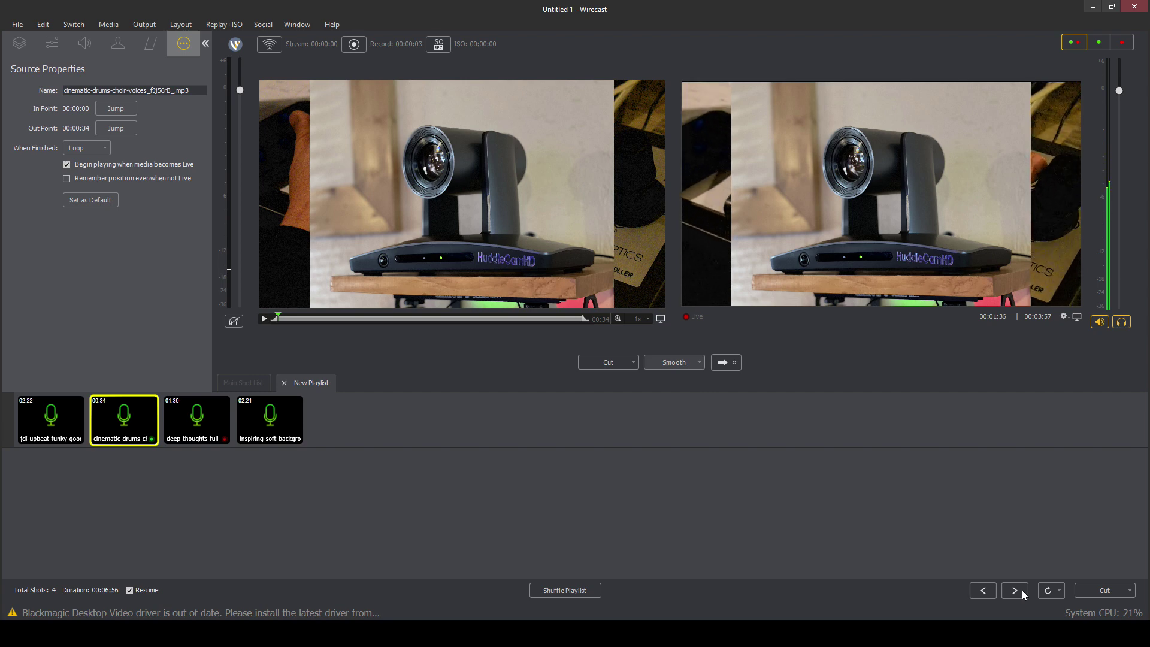
pyautogui.click(1016, 591)
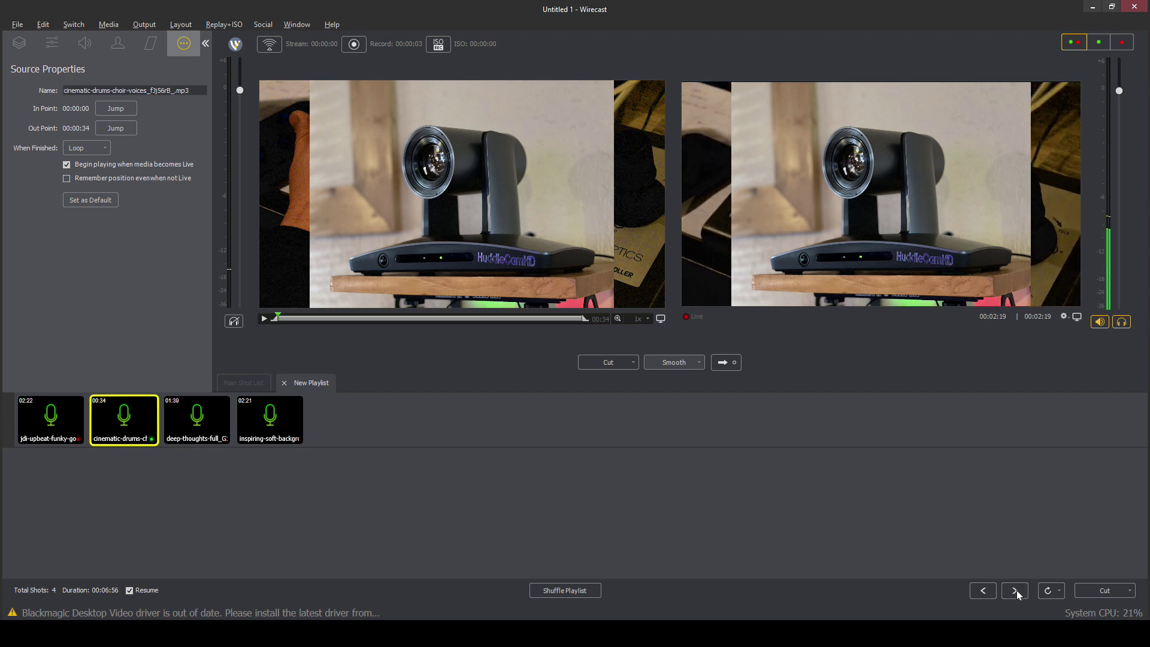
pyautogui.click(1015, 591)
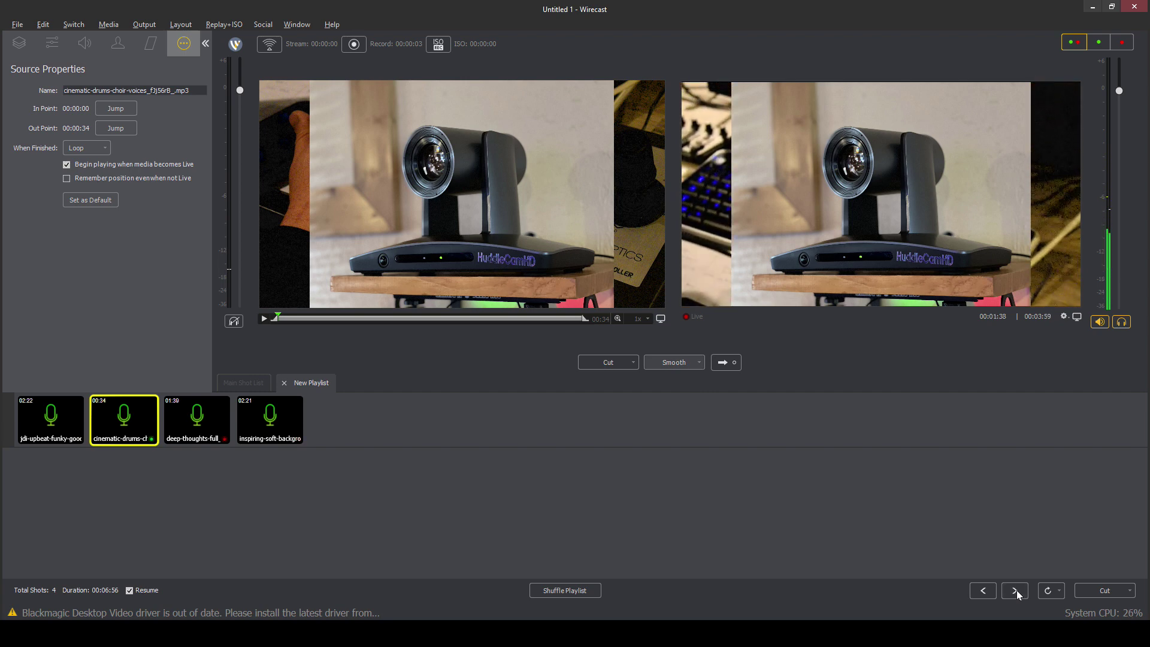
pyautogui.click(1015, 590)
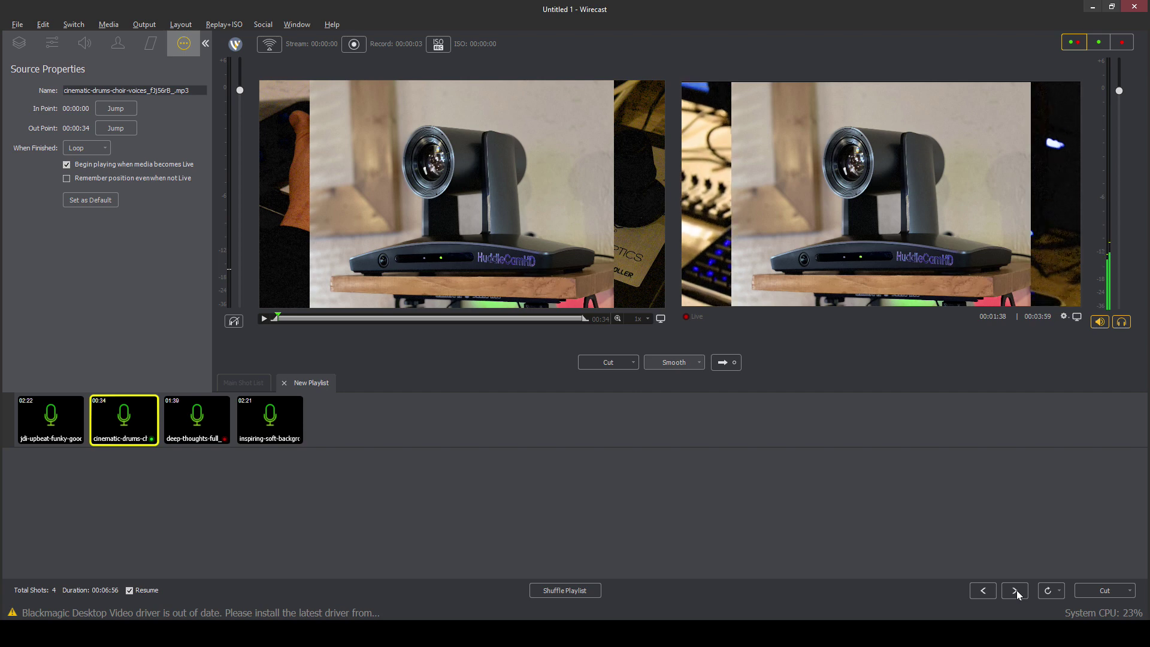
# Check the deep-thoughts and inspiring-soft-background tracks, advance again with Cut, return to Main Shot List
pyautogui.click(215, 431)
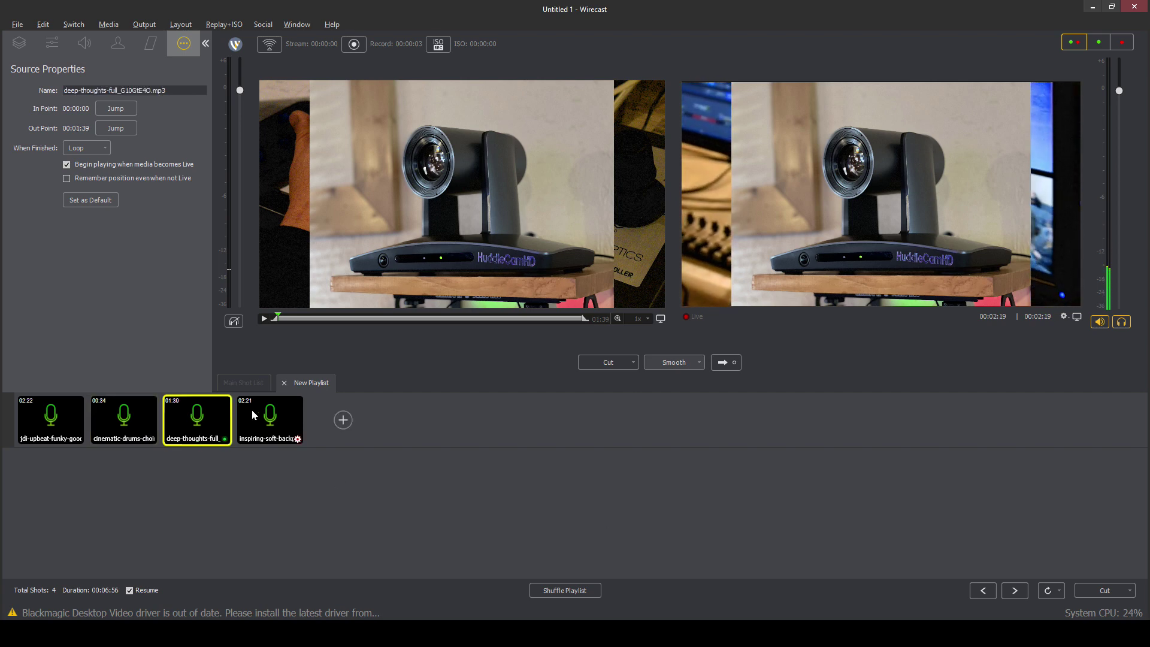
pyautogui.click(280, 424)
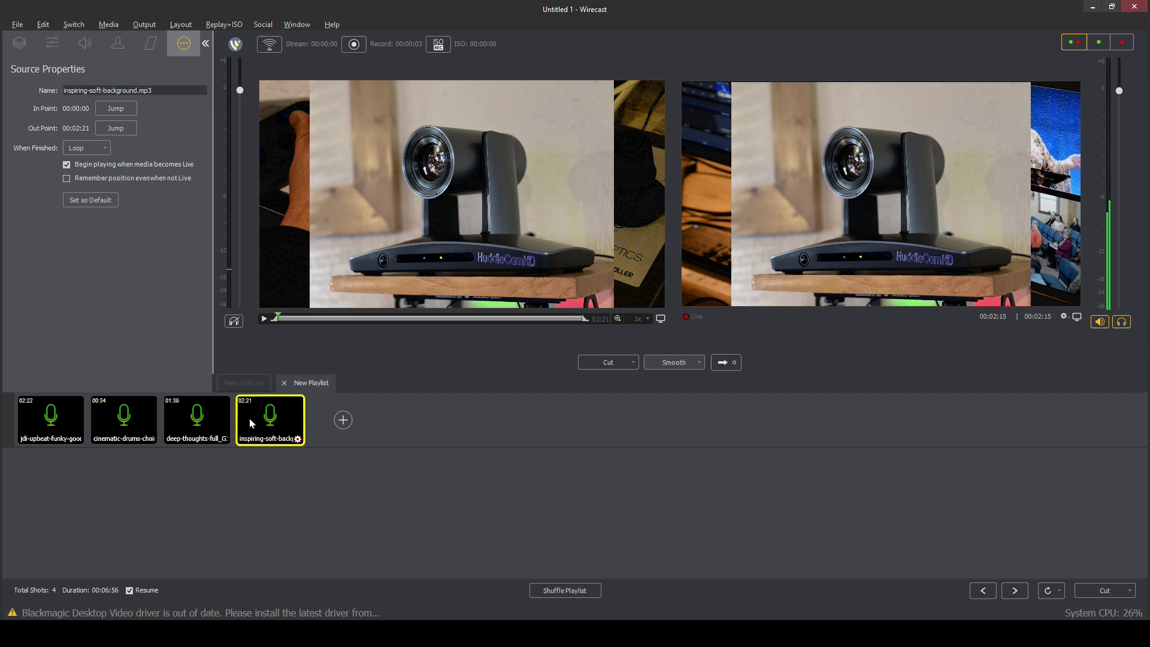
pyautogui.click(1017, 591)
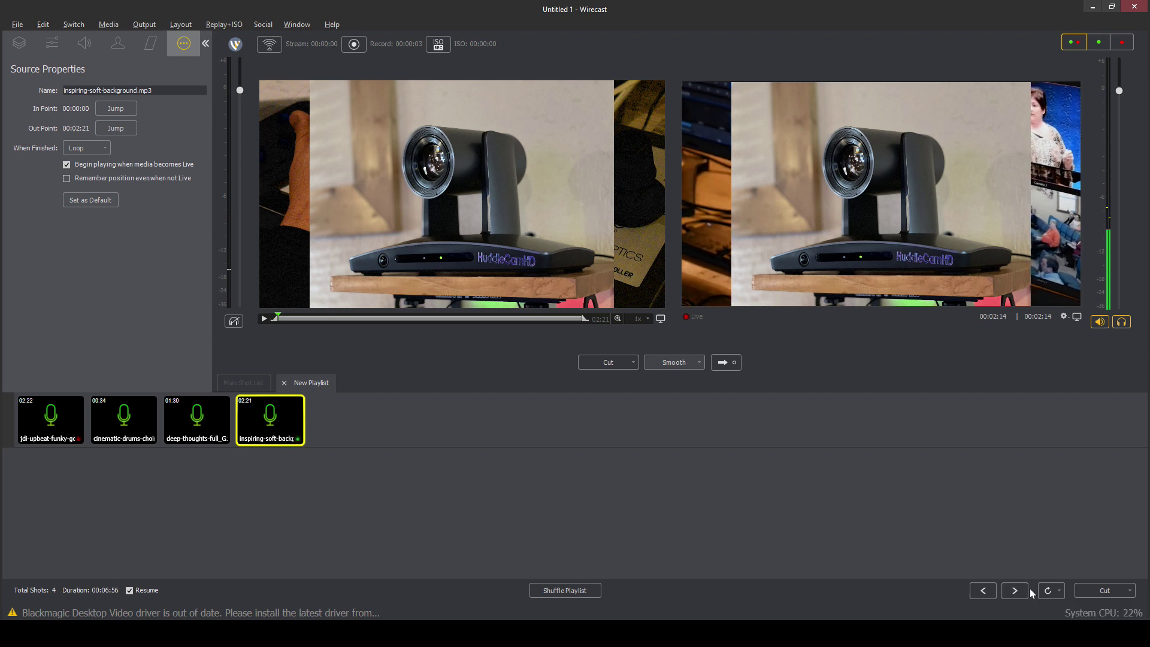
pyautogui.click(1124, 592)
pyautogui.click(1119, 296)
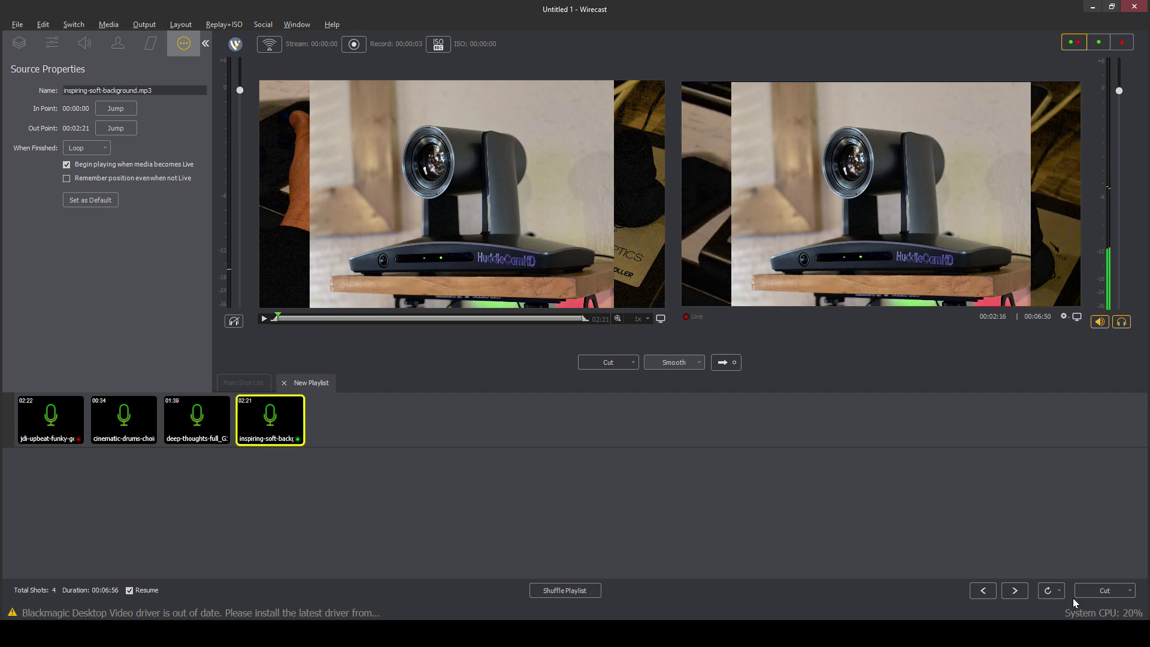
pyautogui.moveTo(412, 429)
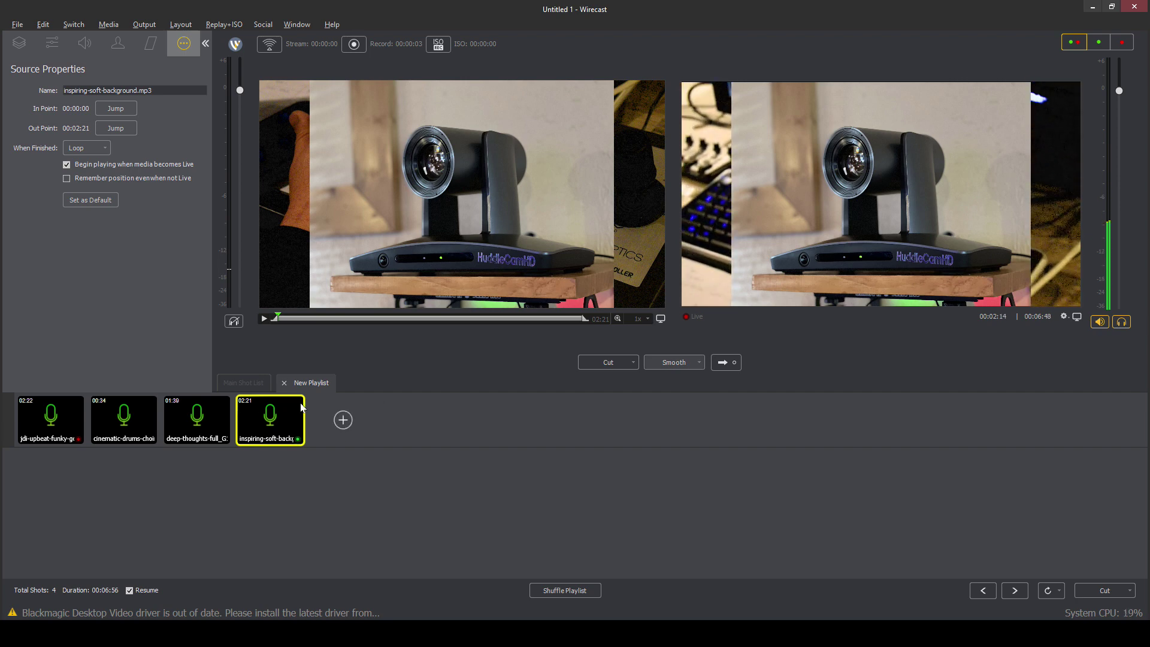
pyautogui.click(243, 383)
pyautogui.rightClick(269, 429)
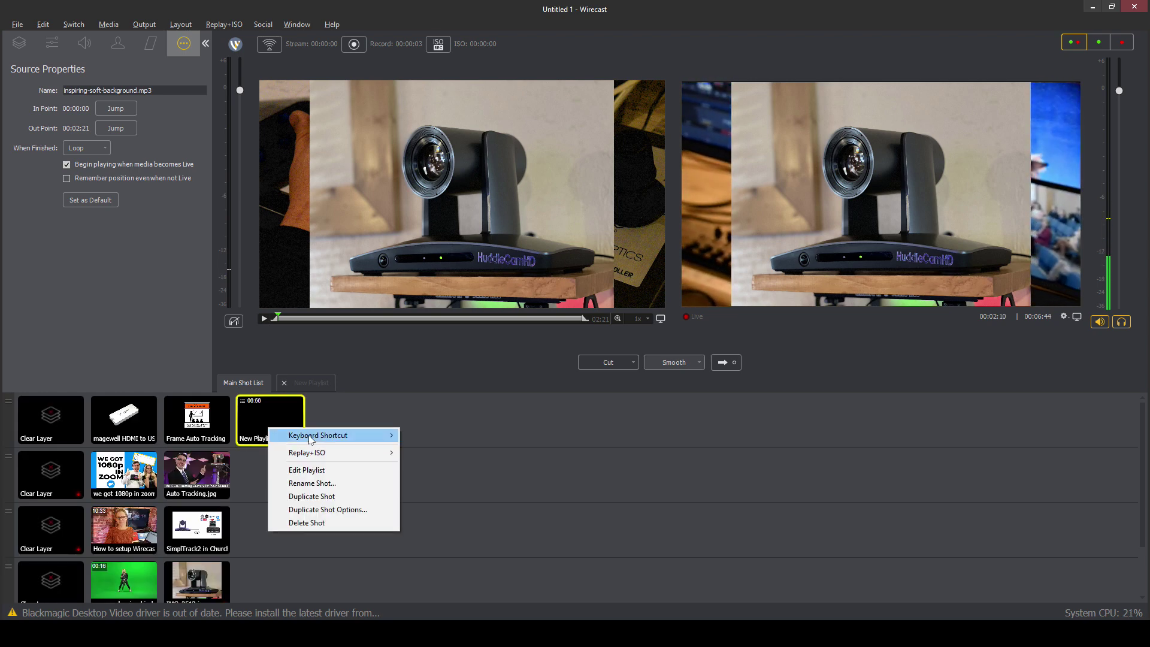
pyautogui.moveTo(311, 440)
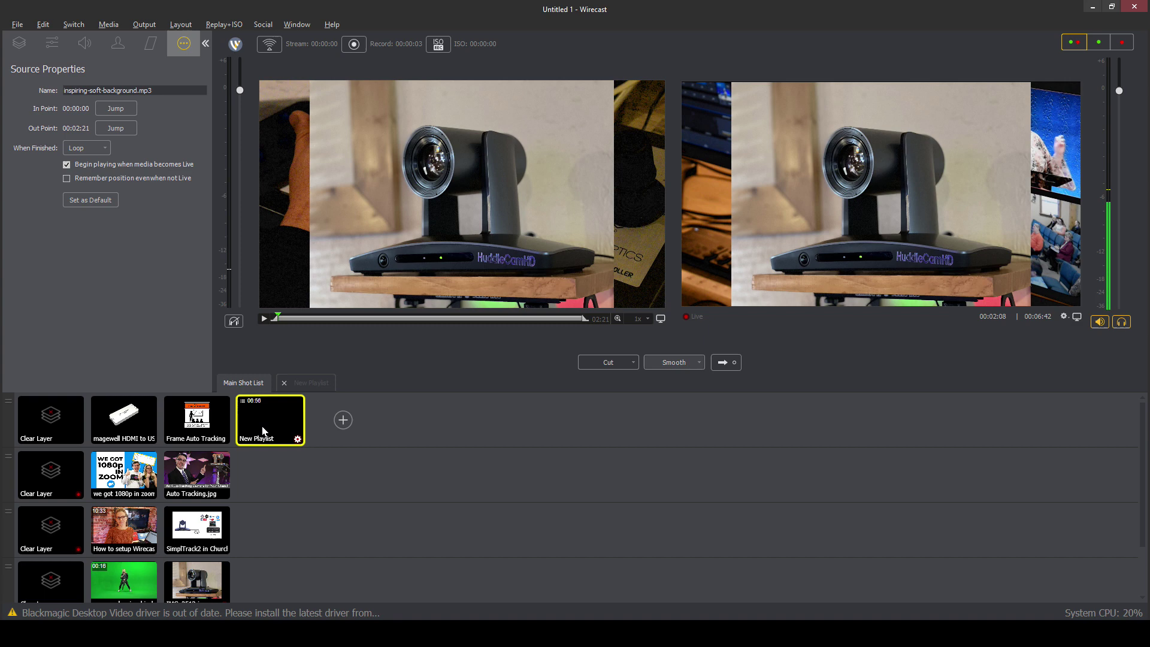
pyautogui.press('Escape')
pyautogui.press('Escape')
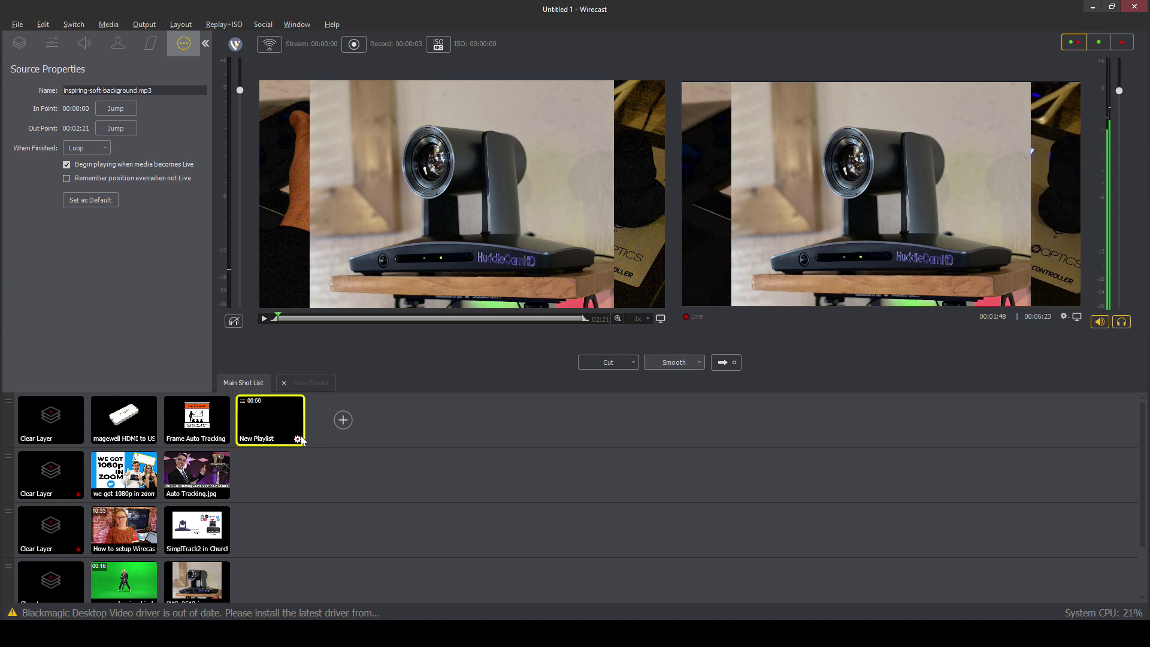
pyautogui.click(300, 440)
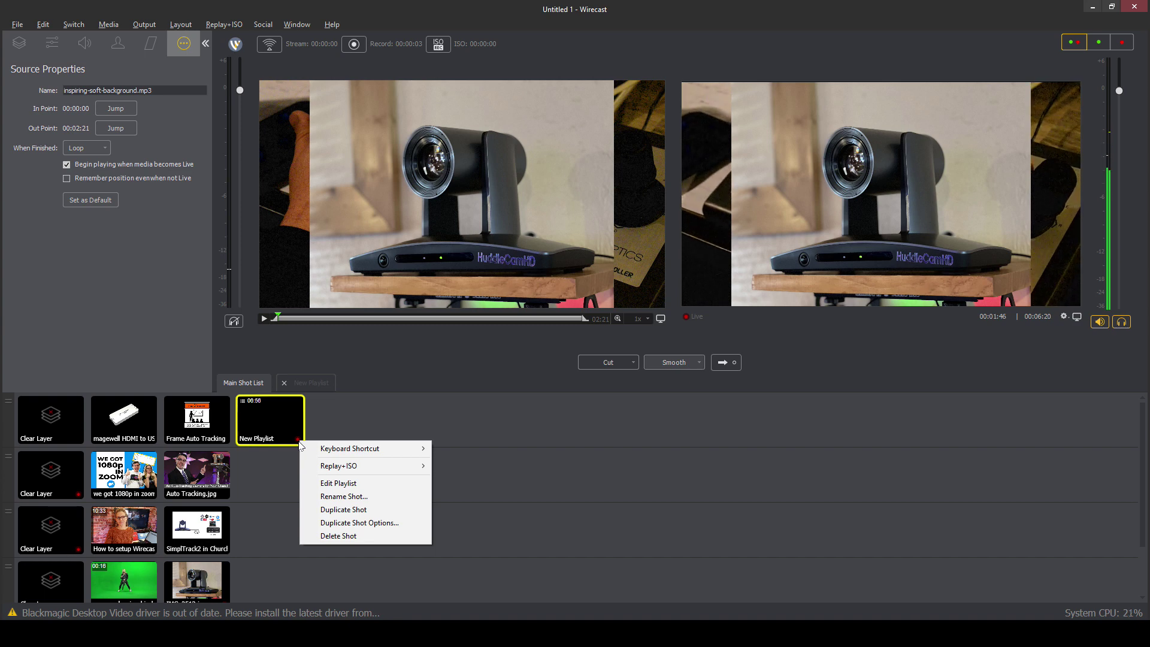
pyautogui.click(299, 444)
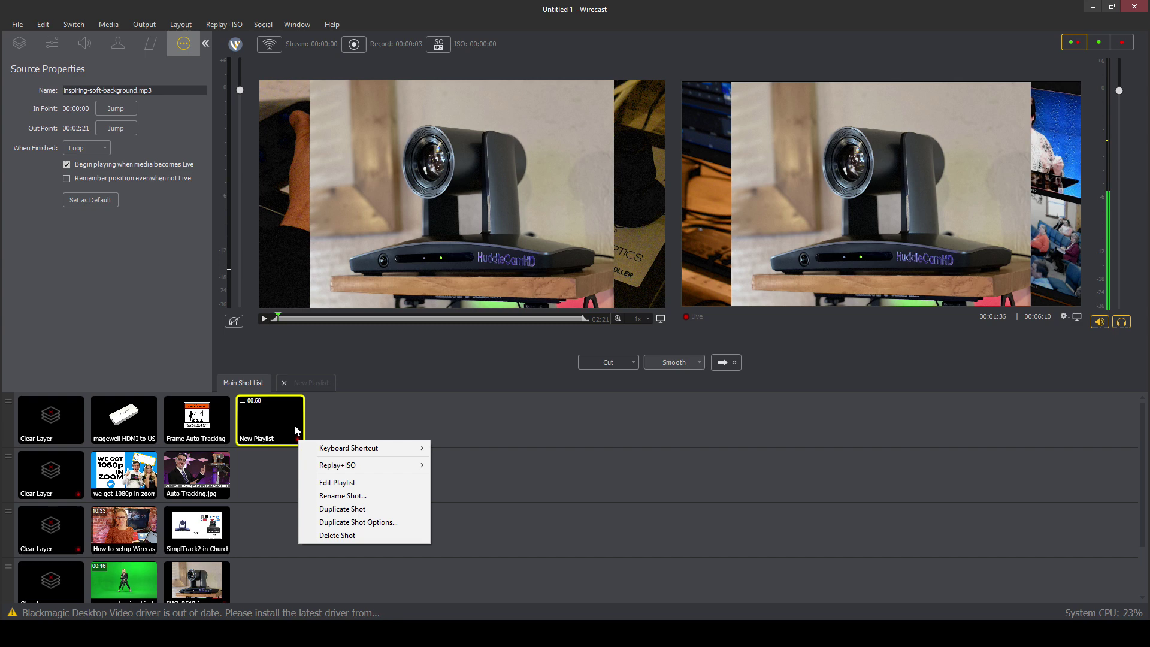
pyautogui.click(267, 399)
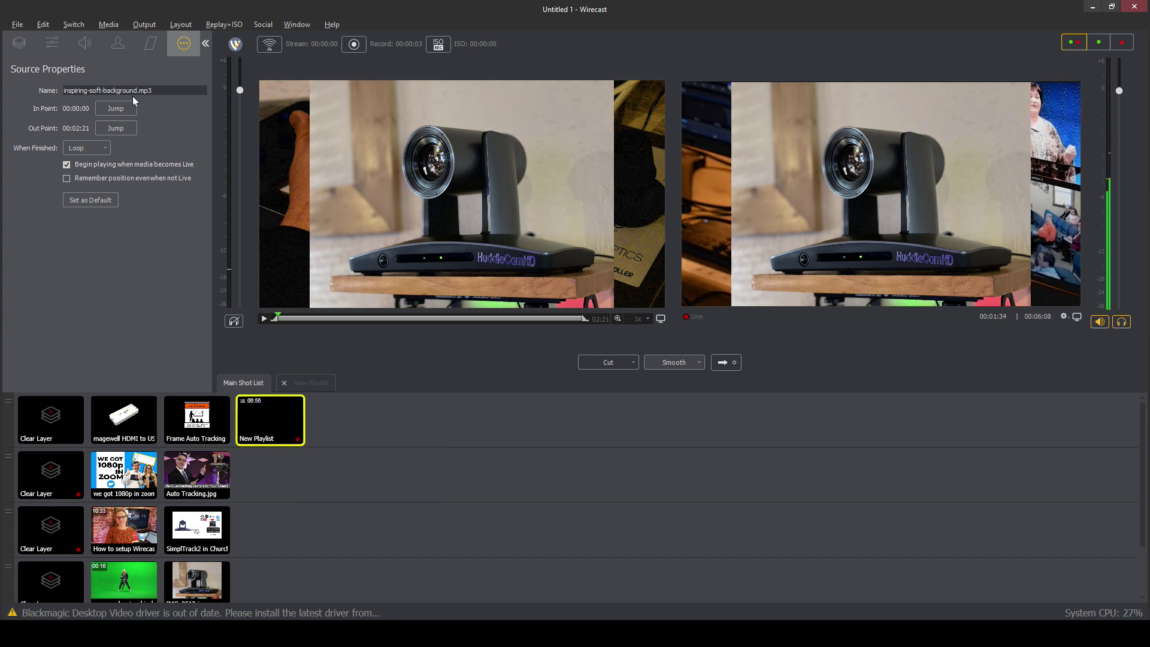
# Keep Loop as the When Finished setting and check the In/Out Point Jump buttons
pyautogui.click(87, 150)
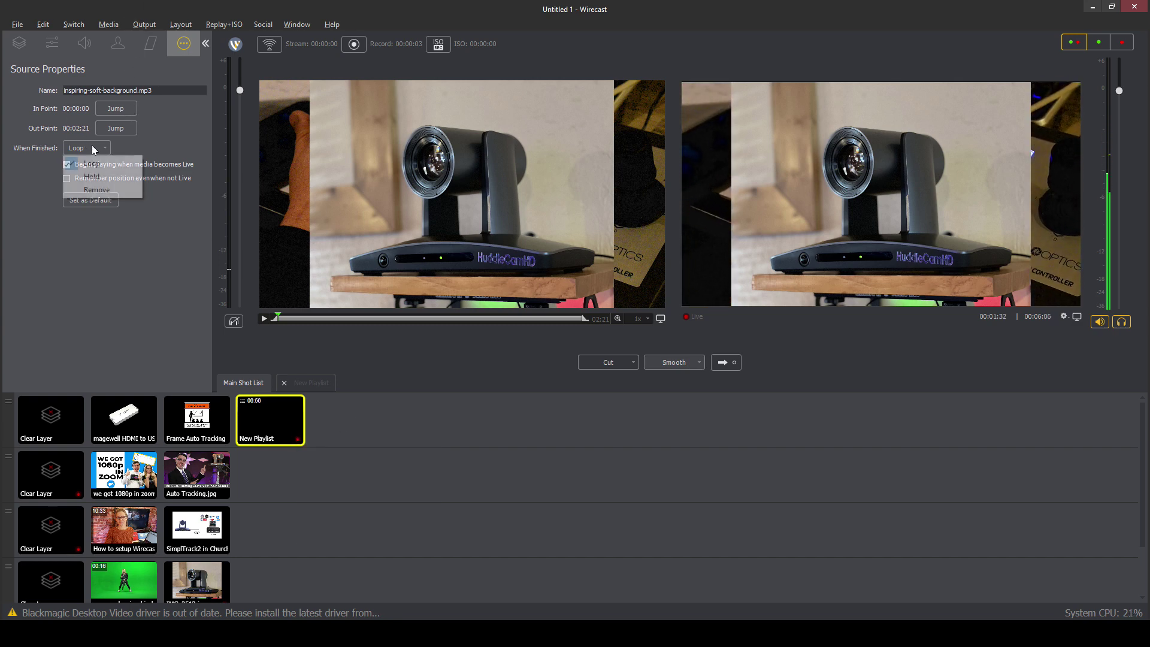
pyautogui.click(93, 150)
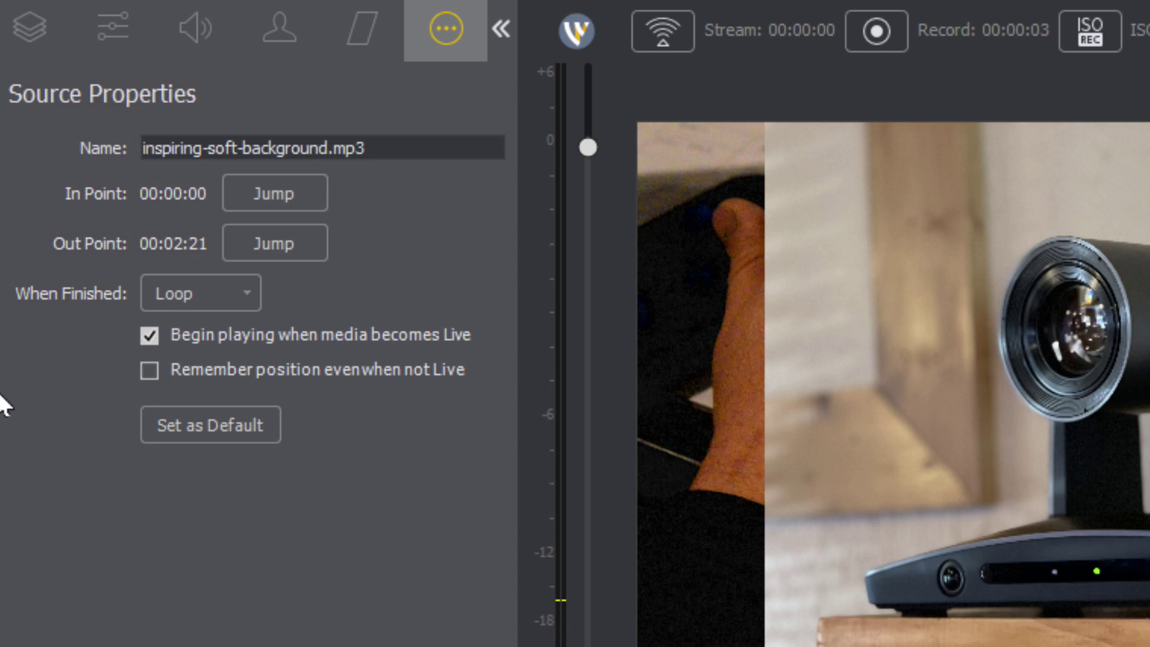
pyautogui.click(290, 239)
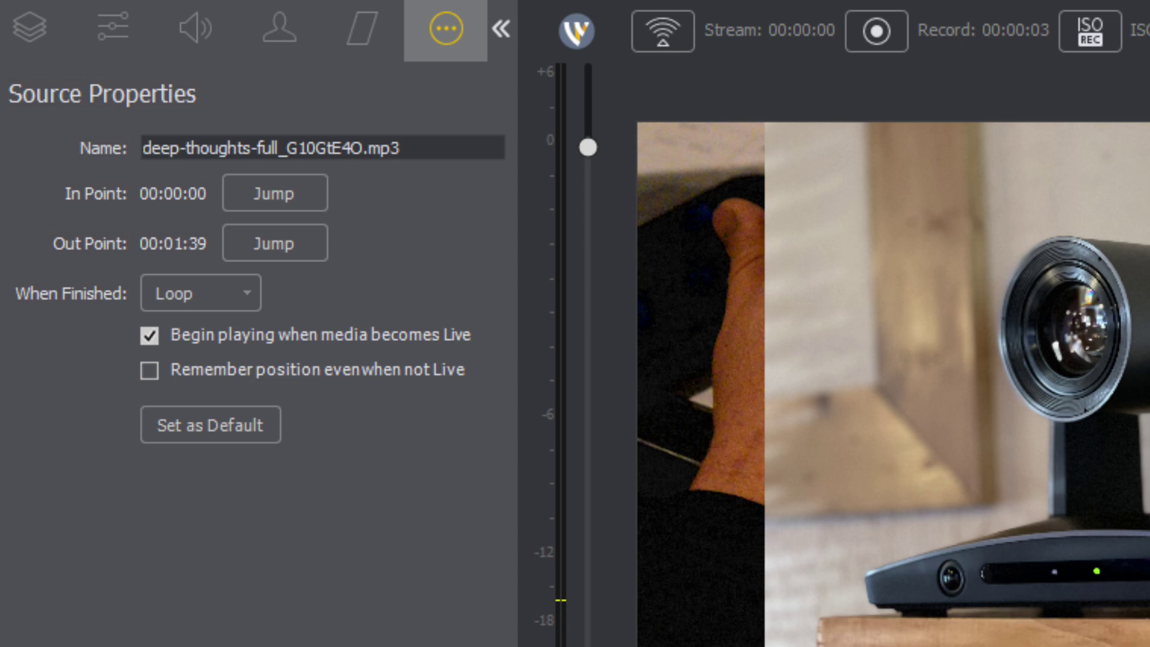
pyautogui.click(280, 251)
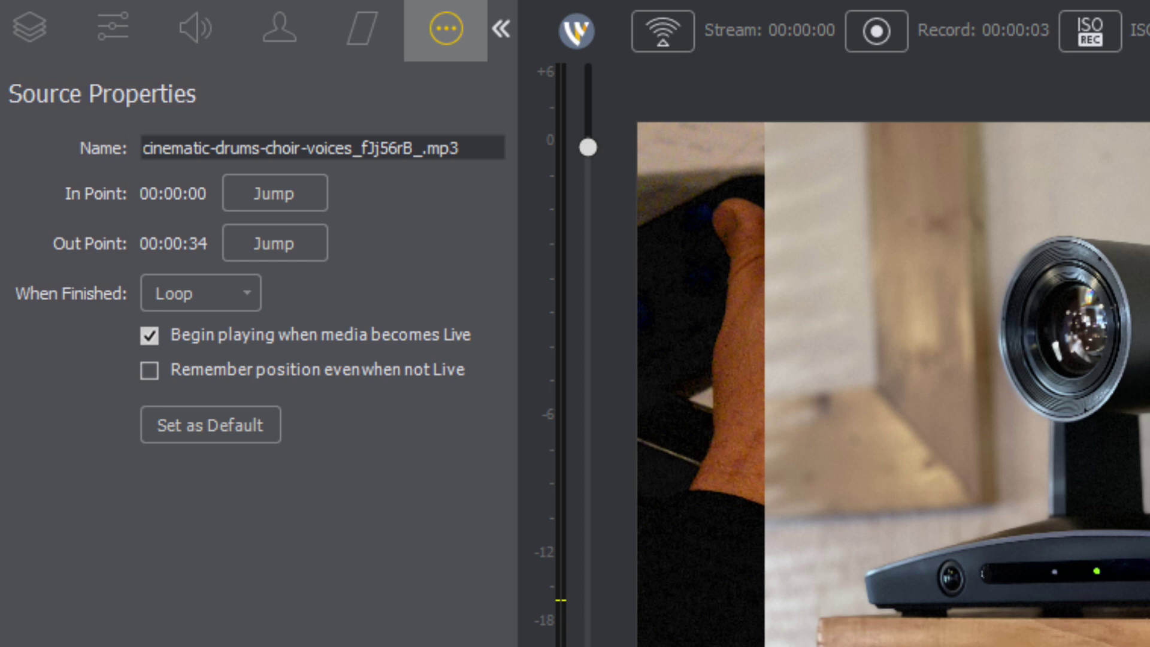
# Look through the shot's property tabs and set the track's audio volume to 85%
pyautogui.click(365, 31)
pyautogui.click(249, 34)
pyautogui.click(199, 31)
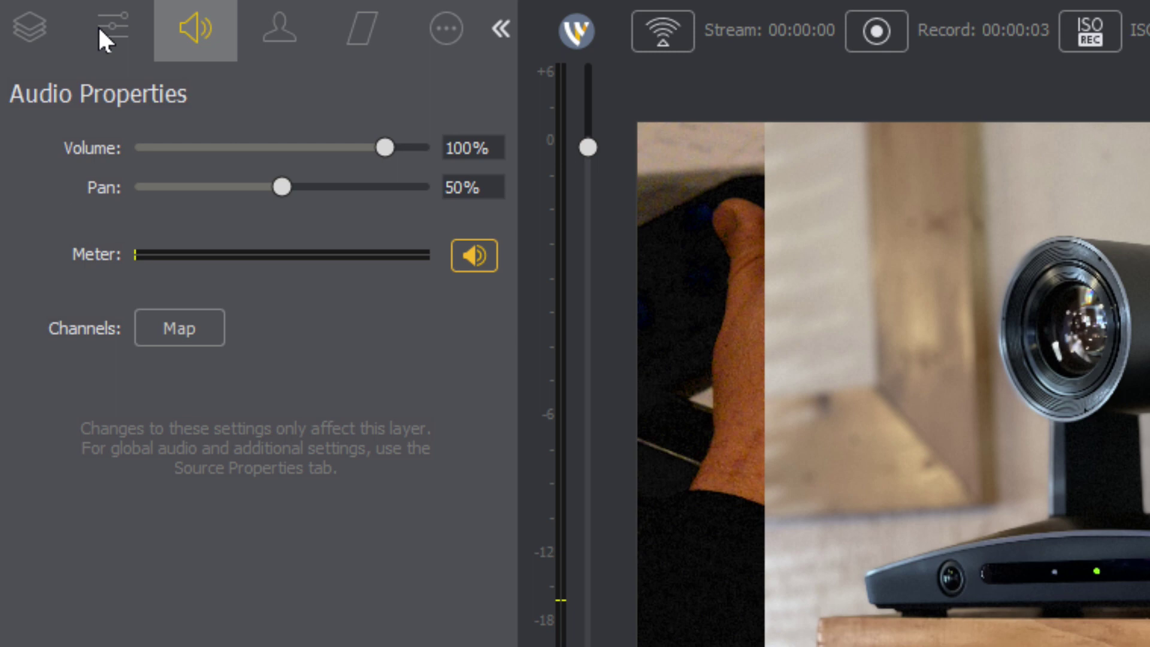
pyautogui.click(101, 29)
pyautogui.click(175, 3)
pyautogui.moveTo(379, 134); pyautogui.dragTo(357, 150)
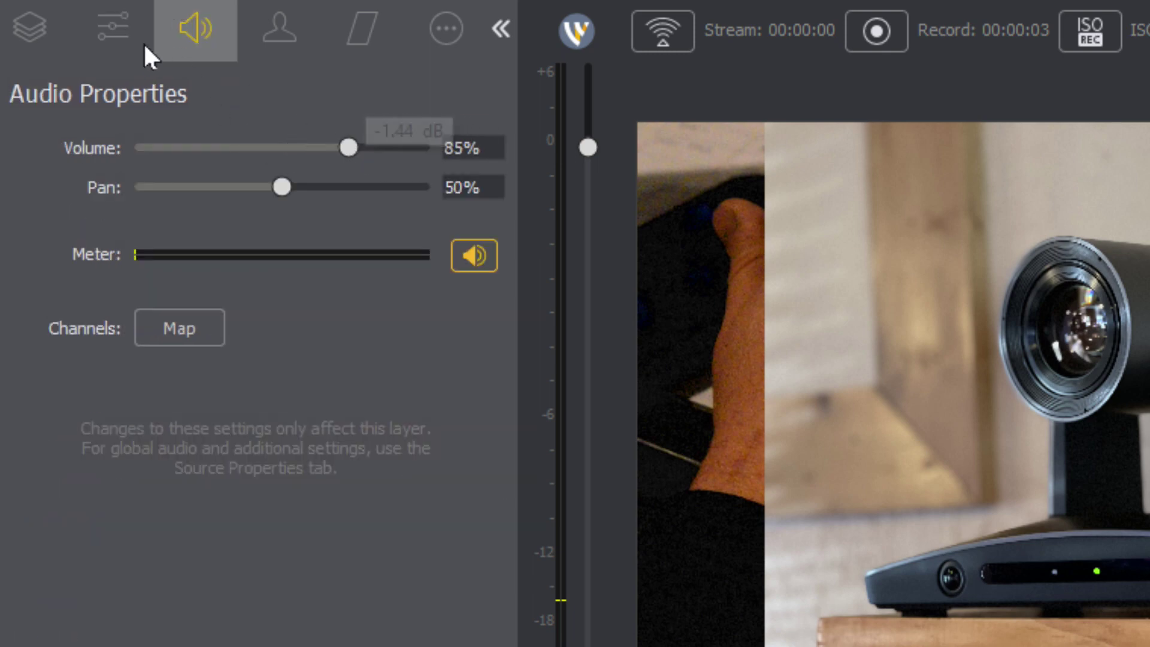
pyautogui.click(107, 37)
# Show the shot's layers and try moving the mp3 layer up and down
pyautogui.click(30, 36)
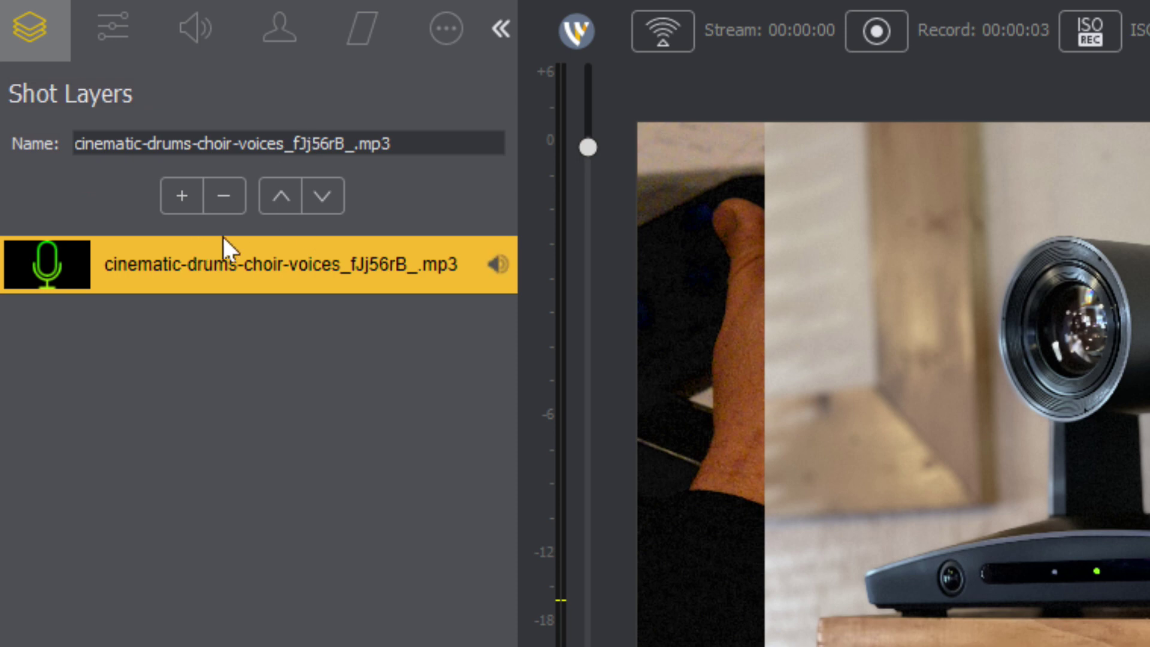
pyautogui.click(279, 191)
pyautogui.click(330, 194)
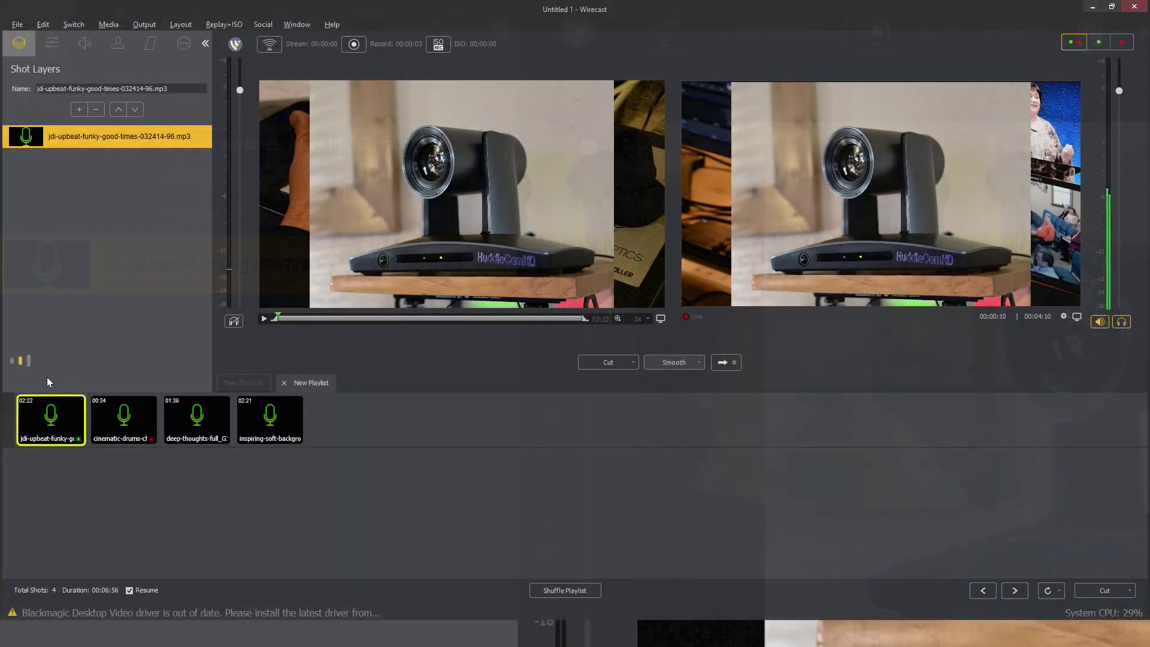
# Import both 'we got 1080p in zoom' images and three SimplTrack2 in Church images into layer 2
pyautogui.click(252, 387)
pyautogui.click(269, 475)
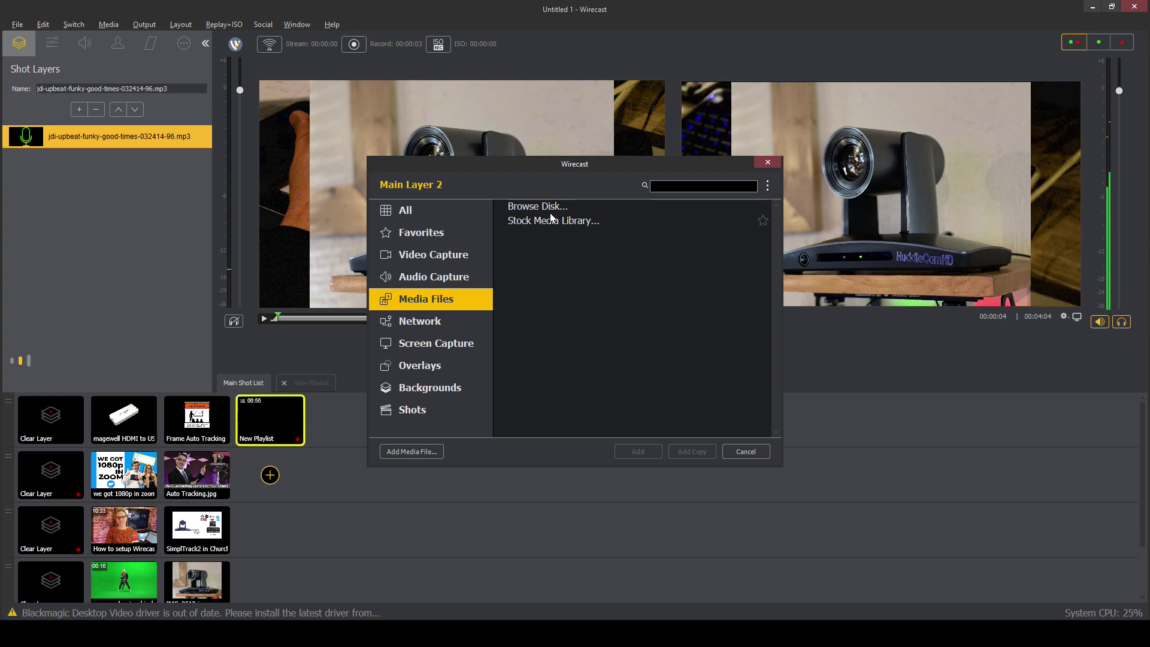
pyautogui.click(549, 208)
pyautogui.scroll(-4, 125, 201)
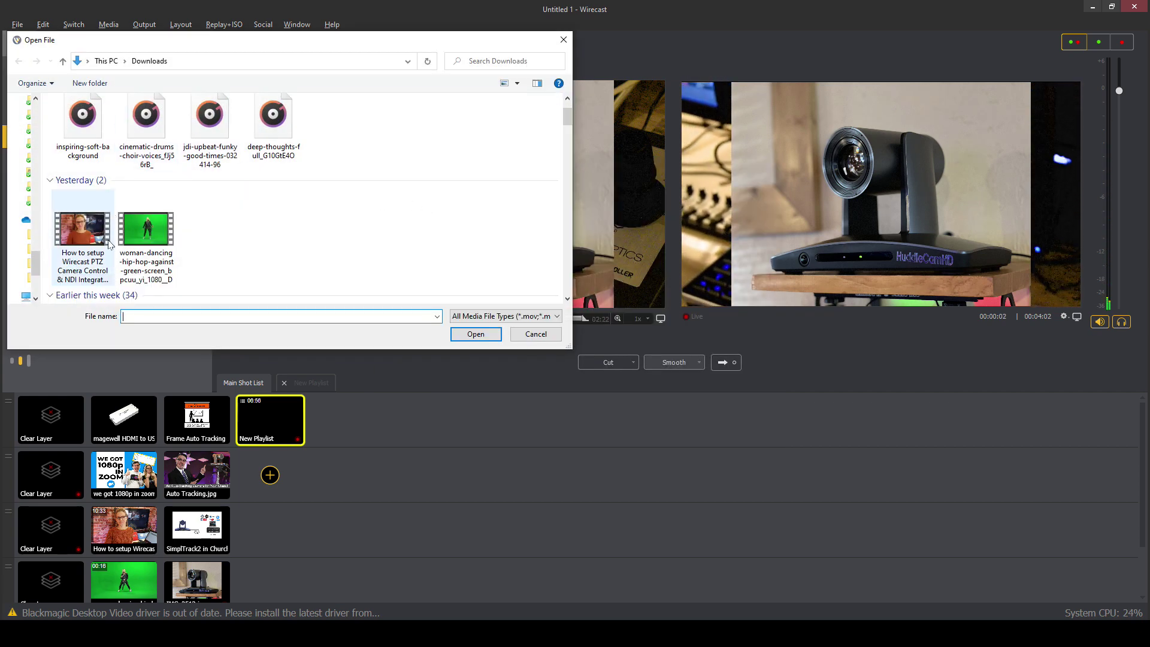
pyautogui.click(83, 171)
pyautogui.keyDown('ctrl'); pyautogui.click(146, 171); pyautogui.keyUp('ctrl')
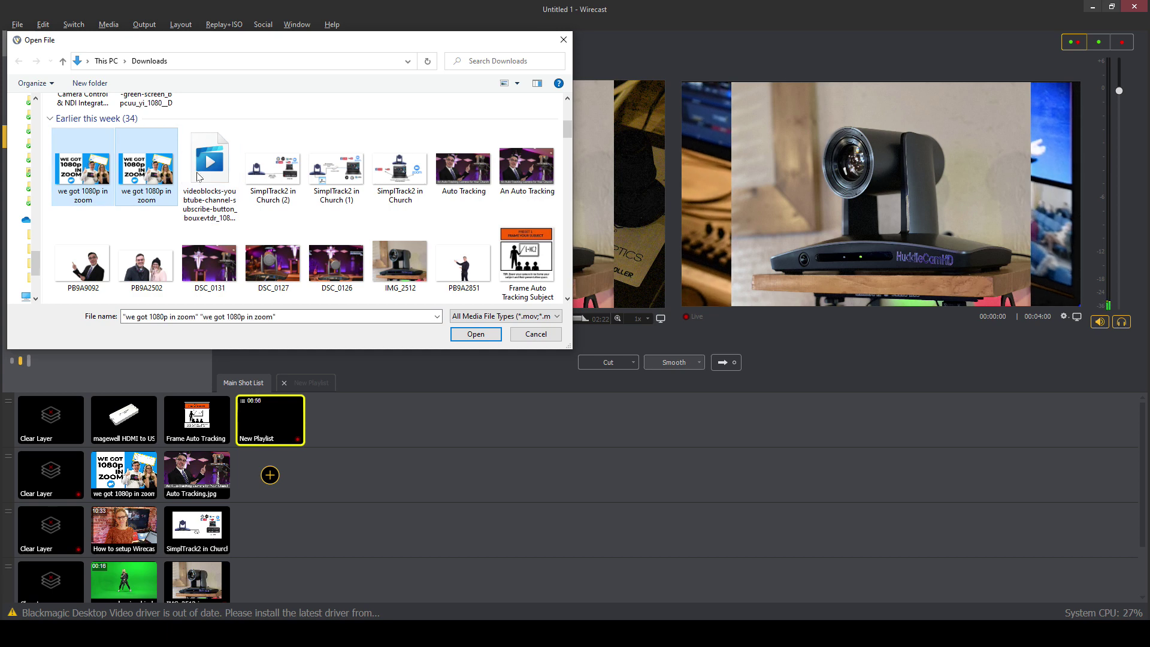
pyautogui.keyDown('ctrl'); pyautogui.click(274, 171); pyautogui.keyUp('ctrl')
pyautogui.keyDown('ctrl'); pyautogui.click(337, 171); pyautogui.keyUp('ctrl')
pyautogui.keyDown('ctrl'); pyautogui.click(400, 170); pyautogui.keyUp('ctrl')
pyautogui.click(475, 333)
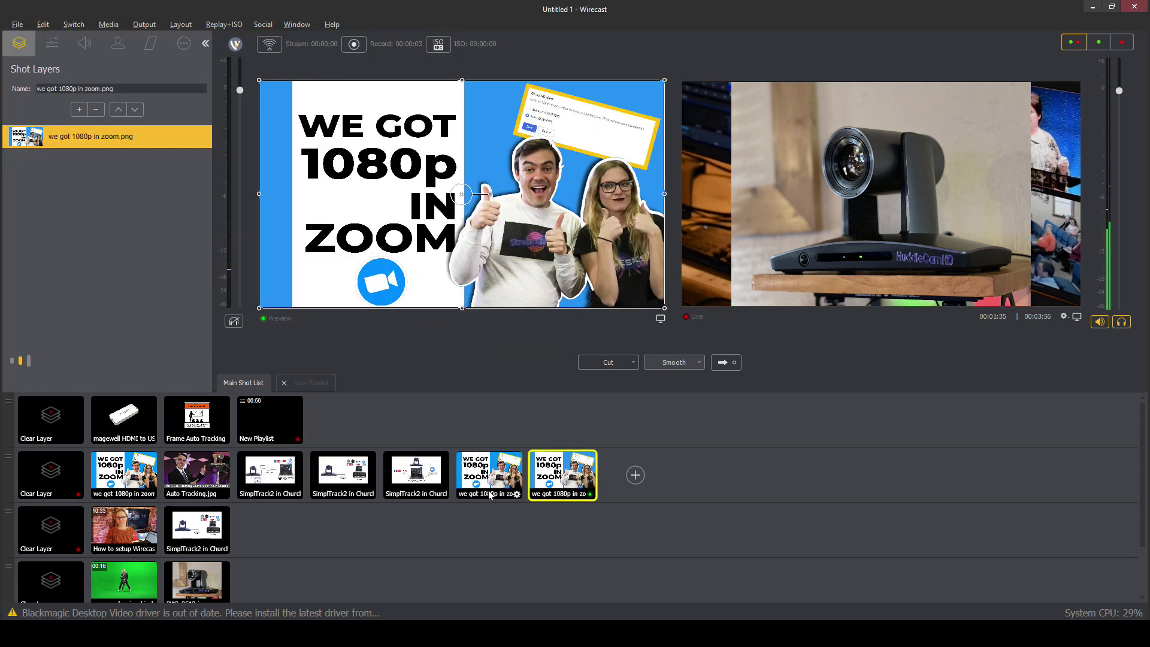
# Delete the five newly imported image shots, leaving Auto Tracking last in the second row
pyautogui.rightClick(558, 478)
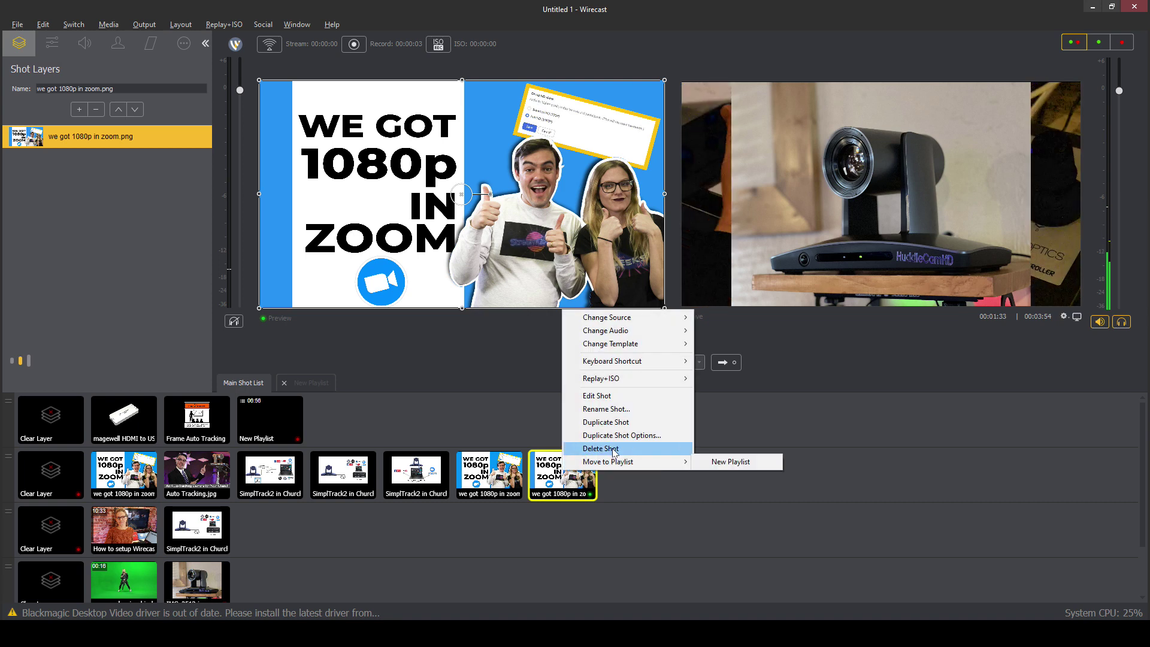
pyautogui.click(593, 448)
pyautogui.rightClick(510, 479)
pyautogui.click(556, 458)
pyautogui.rightClick(423, 479)
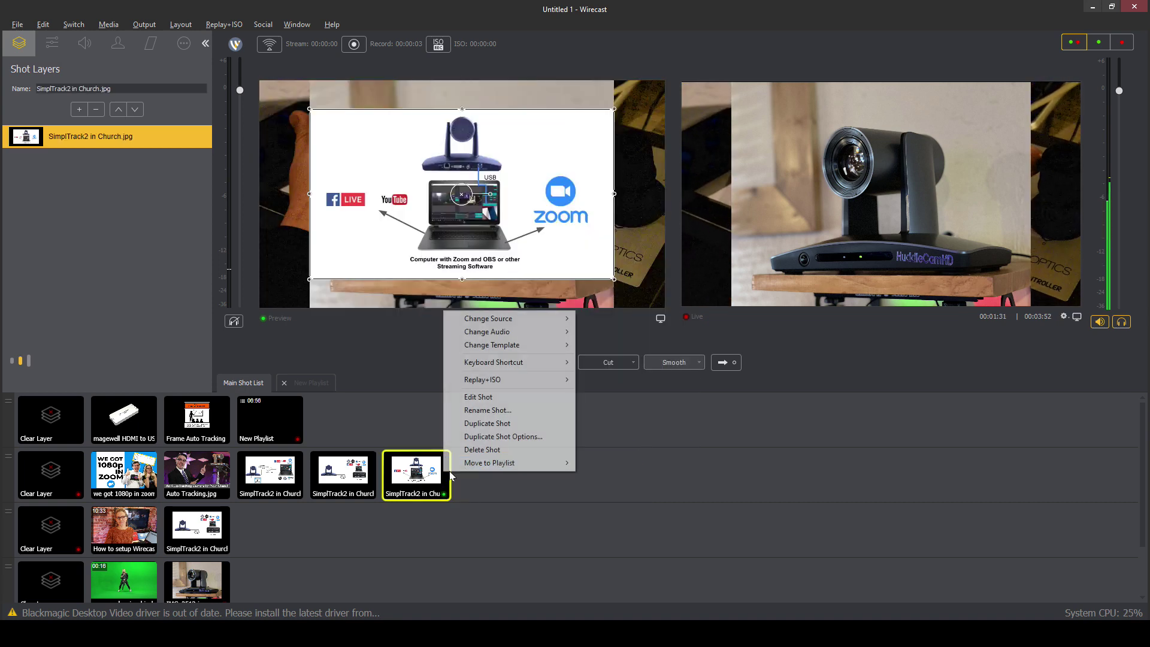
pyautogui.click(462, 452)
pyautogui.rightClick(355, 479)
pyautogui.click(393, 452)
pyautogui.rightClick(282, 478)
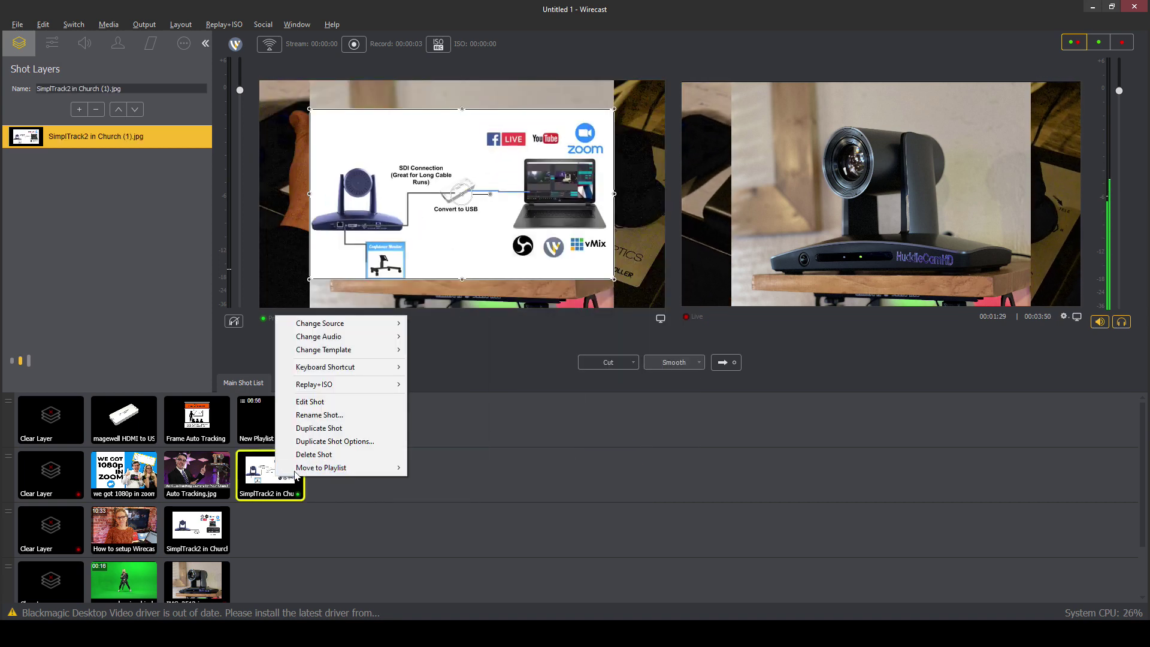
pyautogui.click(299, 453)
# Add a New Playlist shot to the second row and open it for editing
pyautogui.click(269, 475)
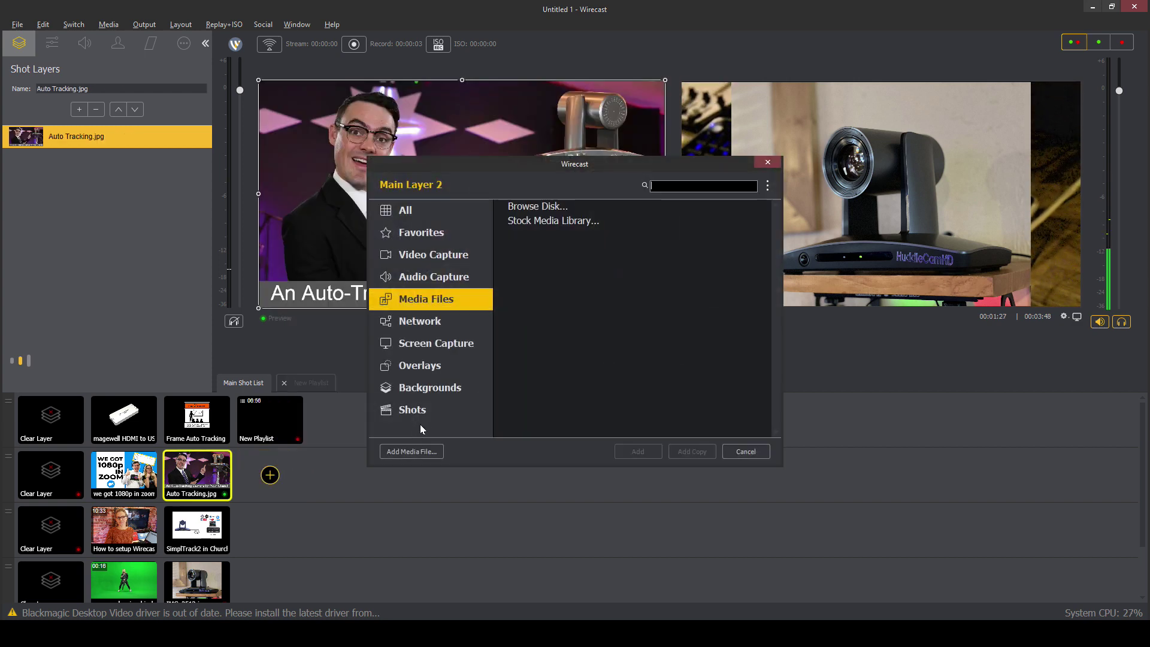
pyautogui.click(431, 409)
pyautogui.doubleClick(562, 240)
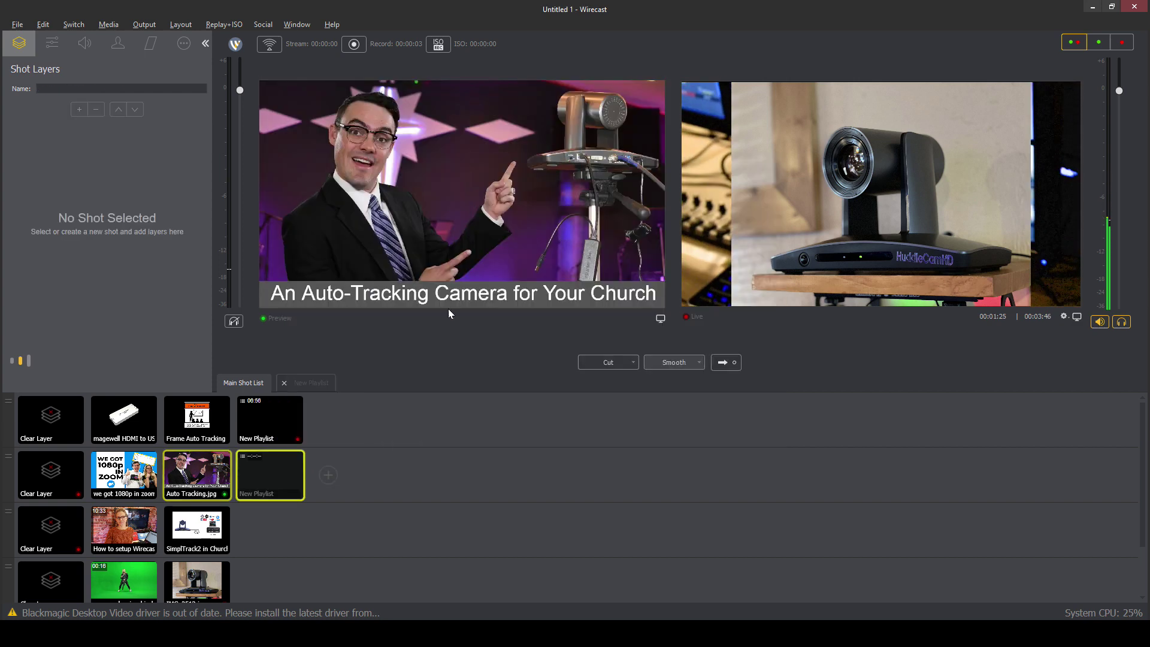
pyautogui.doubleClick(285, 466)
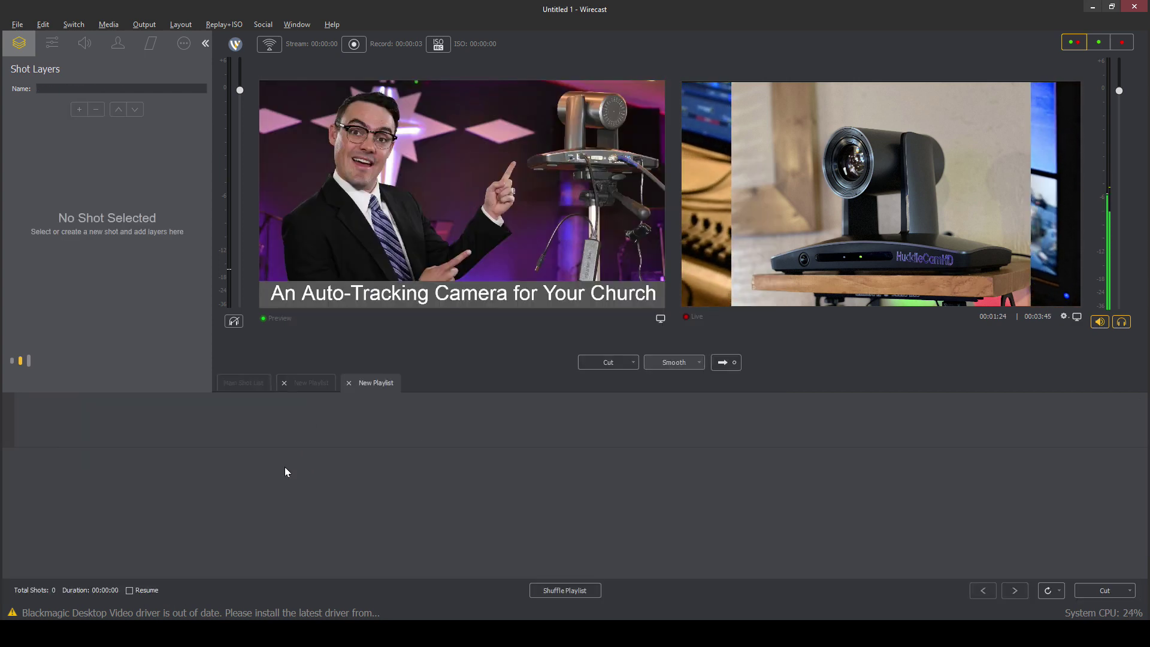
# Load both 'we got 1080p in zoom' images and three SimplTrack2 in Church diagrams, totalling 00:00:25
pyautogui.rightClick(375, 384)
pyautogui.click(387, 384)
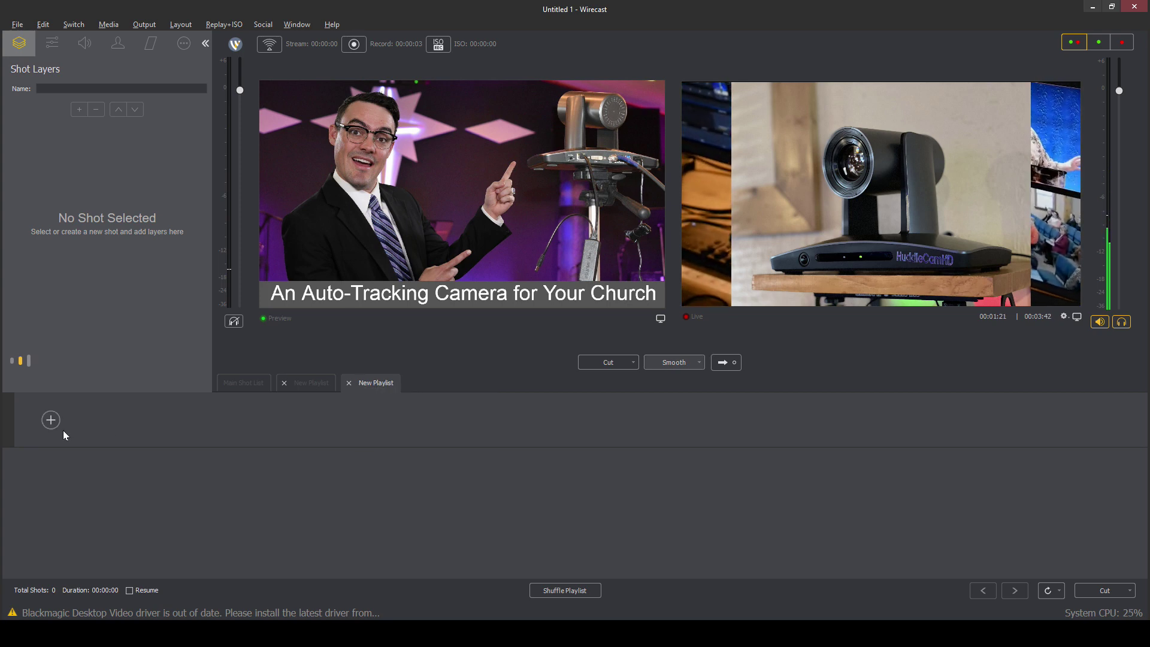
pyautogui.click(52, 421)
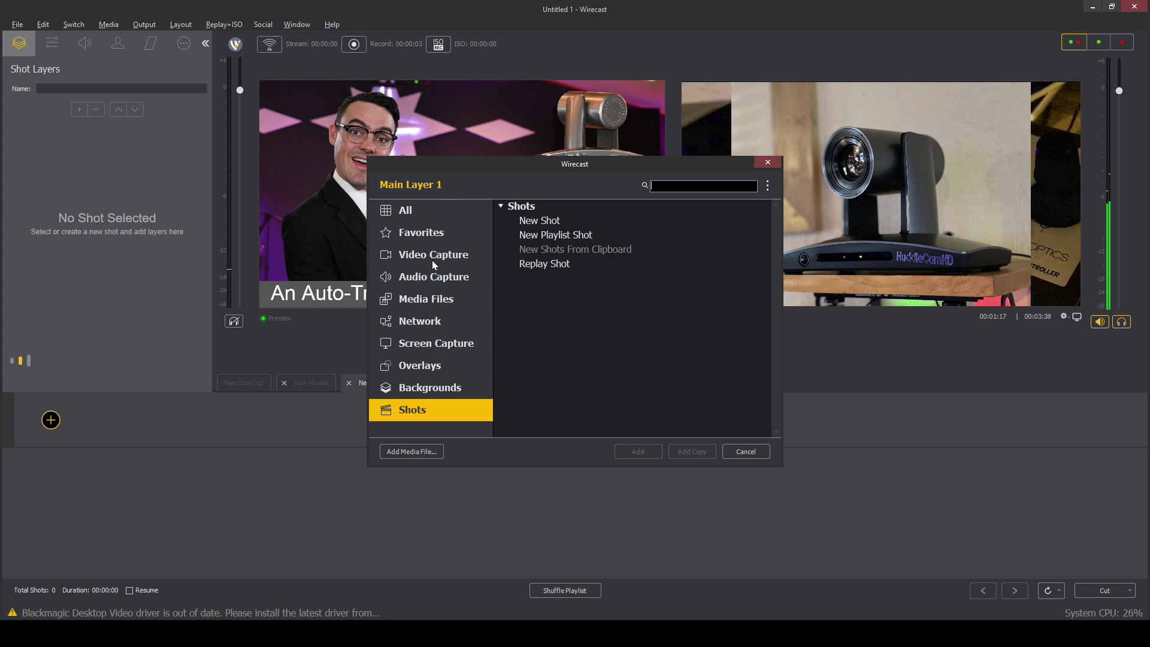
pyautogui.click(438, 296)
pyautogui.click(556, 206)
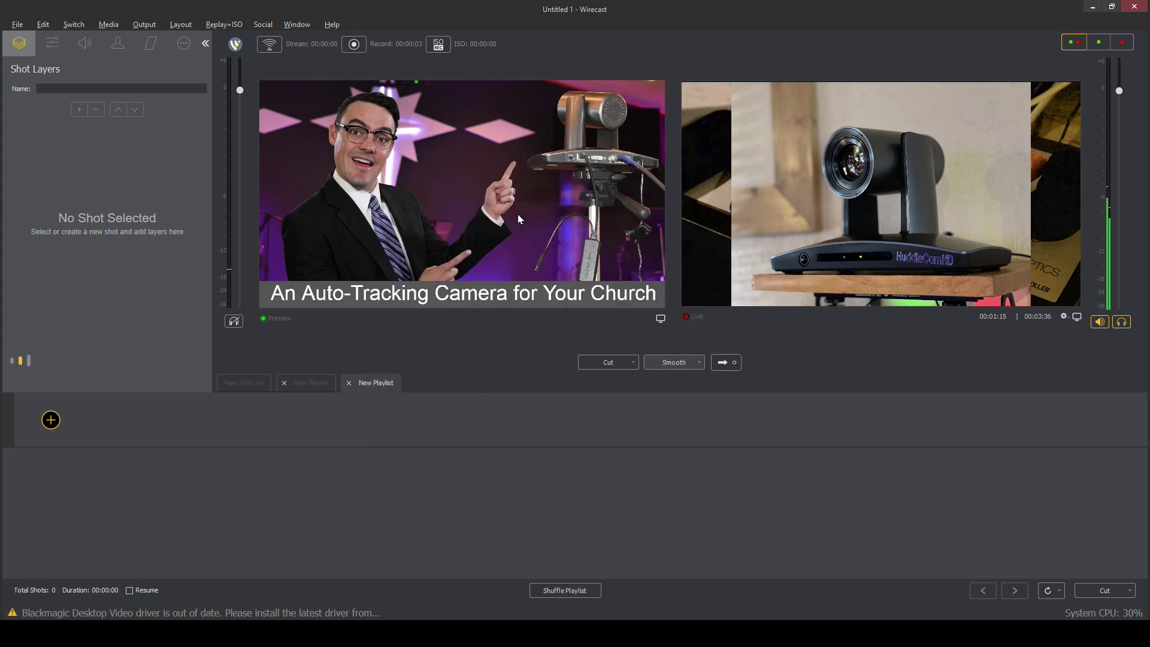
pyautogui.scroll(-5, 93, 218)
pyautogui.scroll(3, 93, 219)
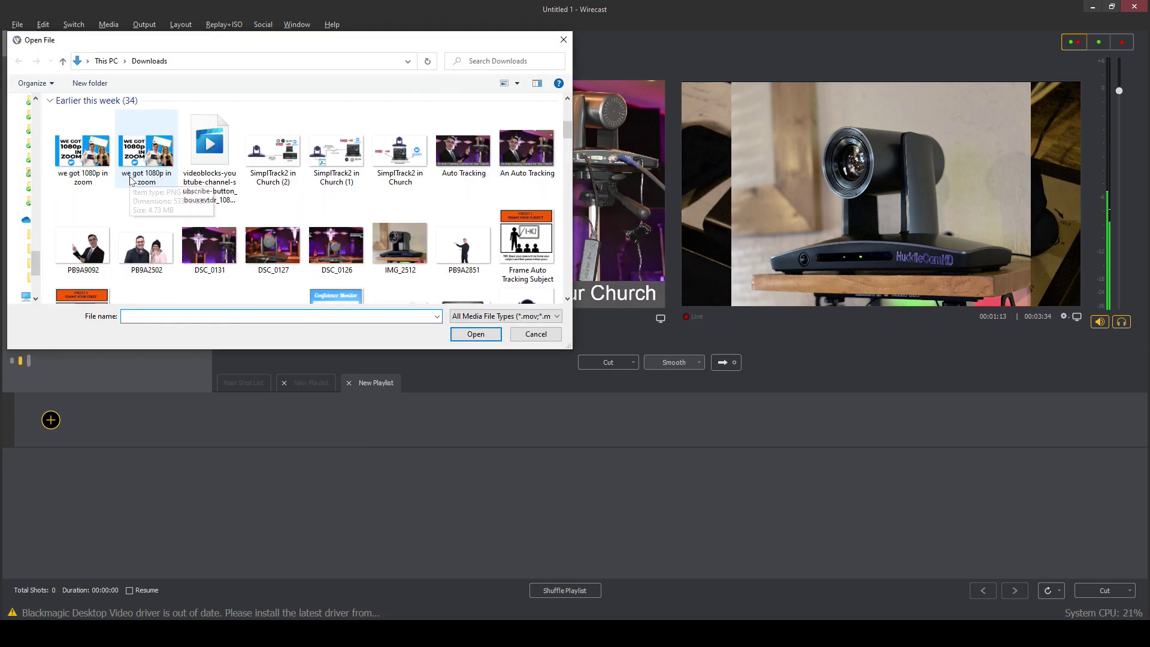
pyautogui.click(84, 149)
pyautogui.keyDown('ctrl'); pyautogui.click(147, 150); pyautogui.keyUp('ctrl')
pyautogui.keyDown('ctrl'); pyautogui.click(292, 152); pyautogui.keyUp('ctrl')
pyautogui.keyDown('ctrl'); pyautogui.click(337, 150); pyautogui.keyUp('ctrl')
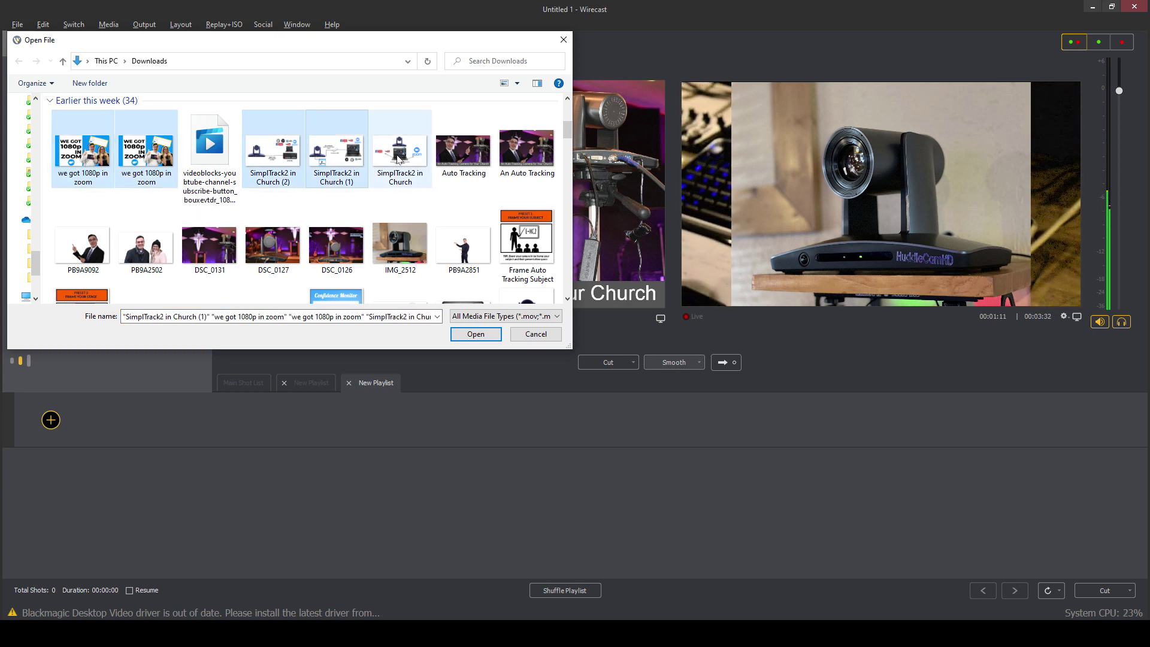
pyautogui.keyDown('ctrl'); pyautogui.click(400, 149); pyautogui.keyUp('ctrl')
pyautogui.click(476, 333)
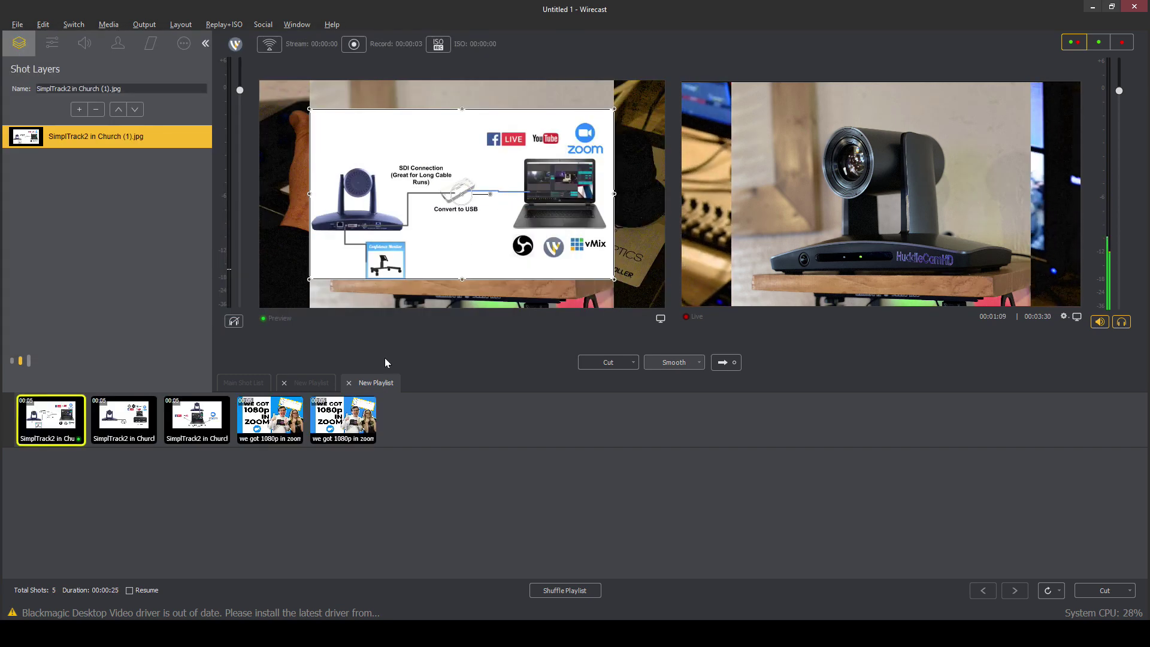
# Take the first three playlist diagrams live in turn with Smooth transitions
pyautogui.click(722, 363)
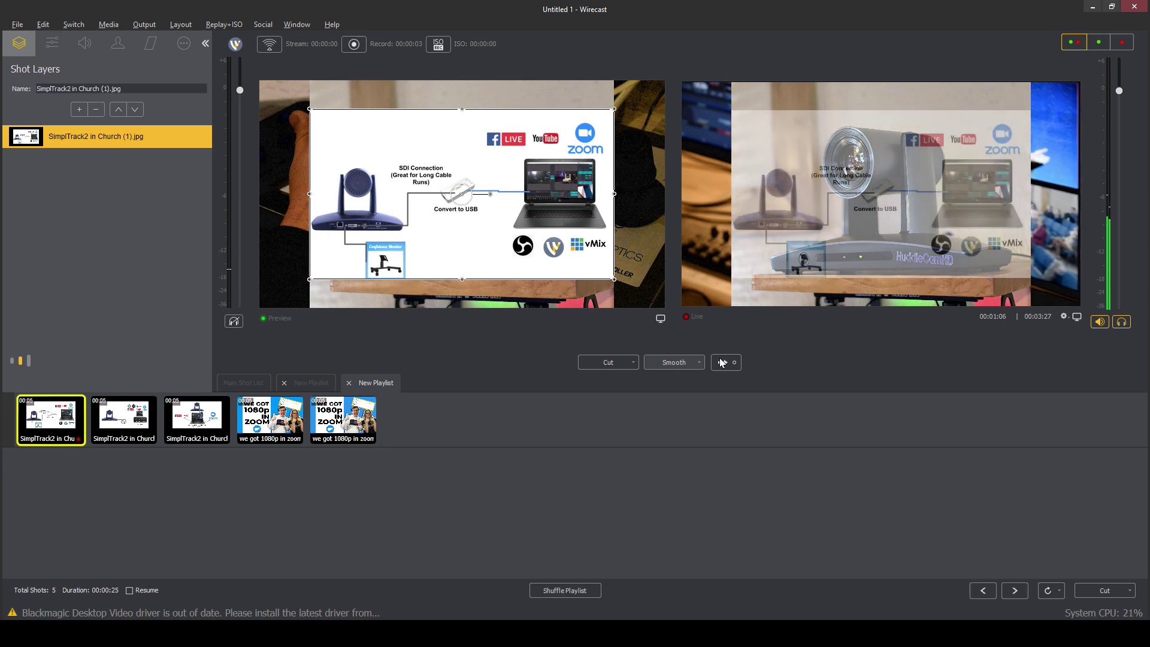
pyautogui.click(209, 430)
pyautogui.click(120, 431)
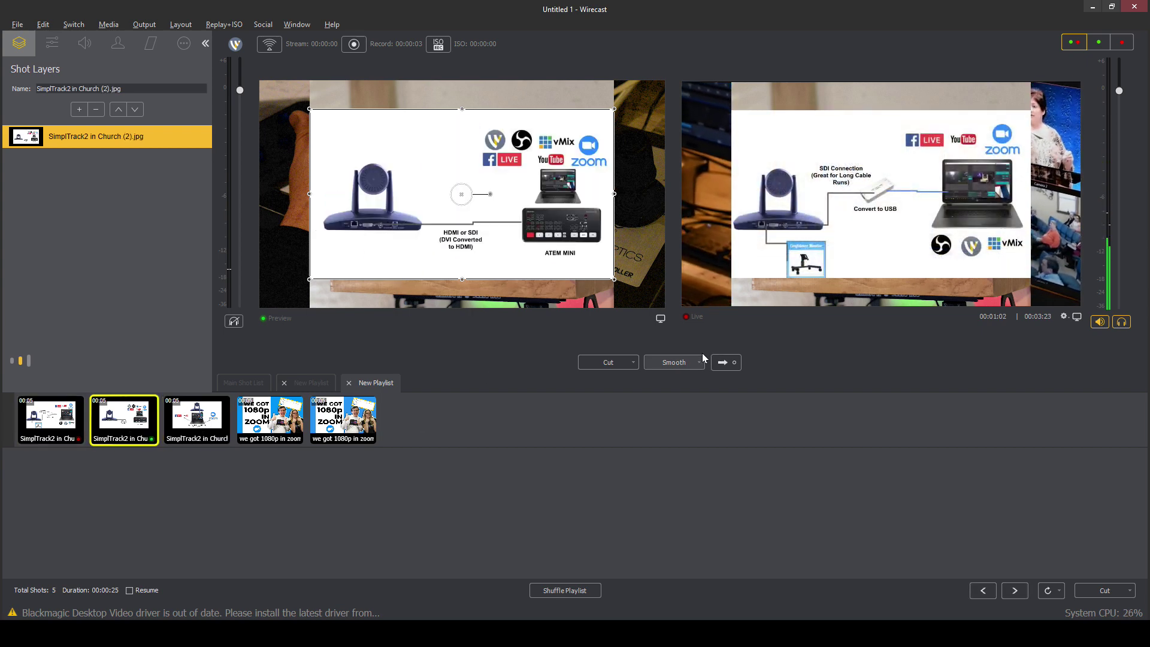
pyautogui.click(718, 366)
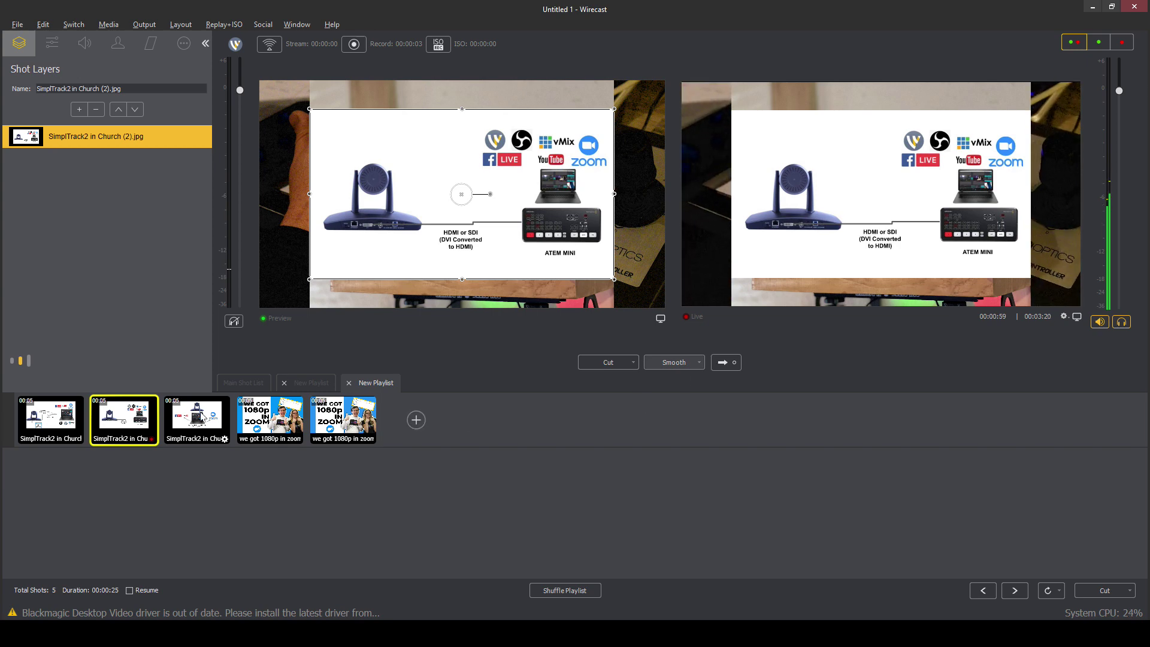
pyautogui.click(202, 415)
pyautogui.click(726, 362)
# Send the remaining two playlist images live, ending on the last, then return to the Main Shot List
pyautogui.click(269, 420)
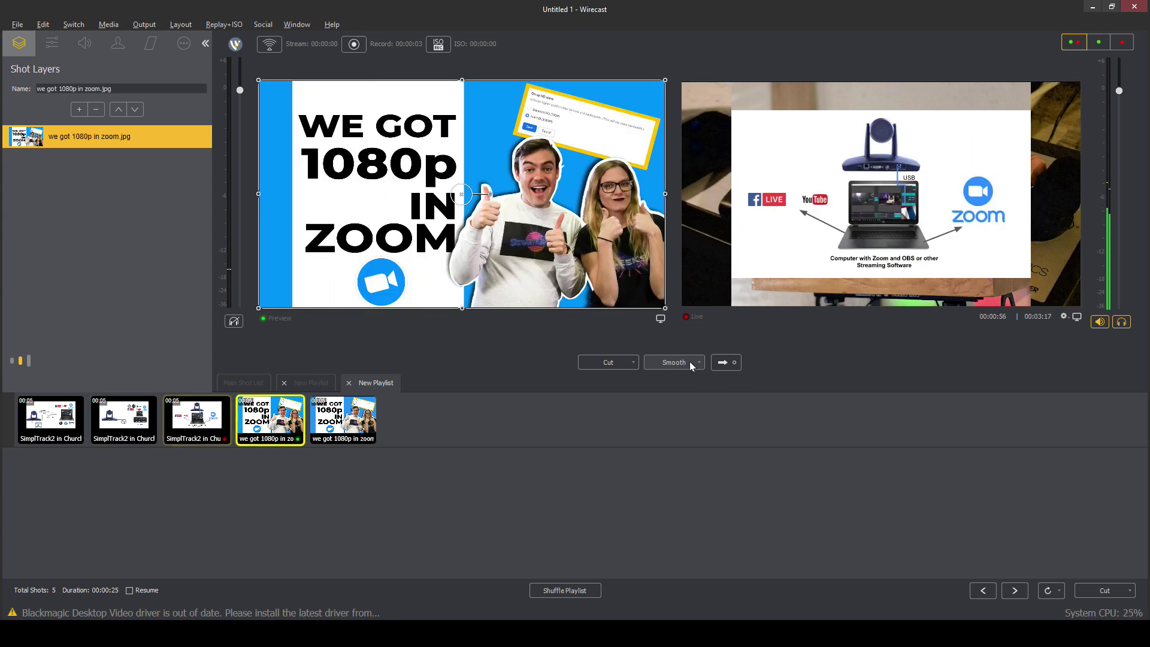
pyautogui.click(723, 362)
pyautogui.click(340, 426)
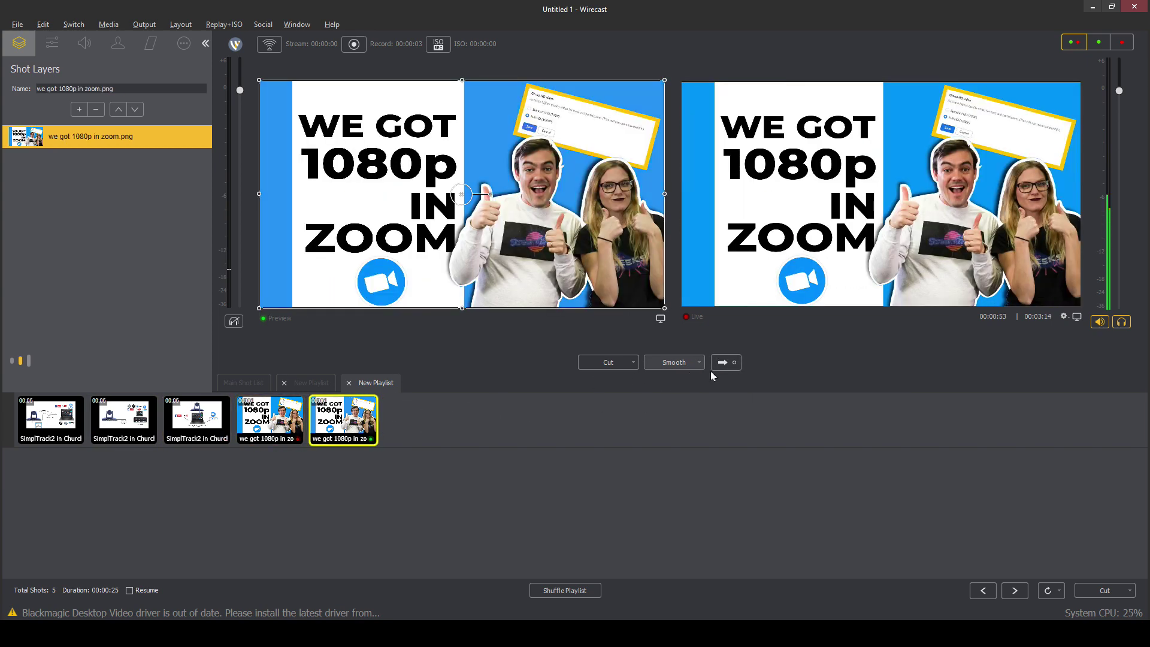
pyautogui.click(723, 362)
pyautogui.click(230, 383)
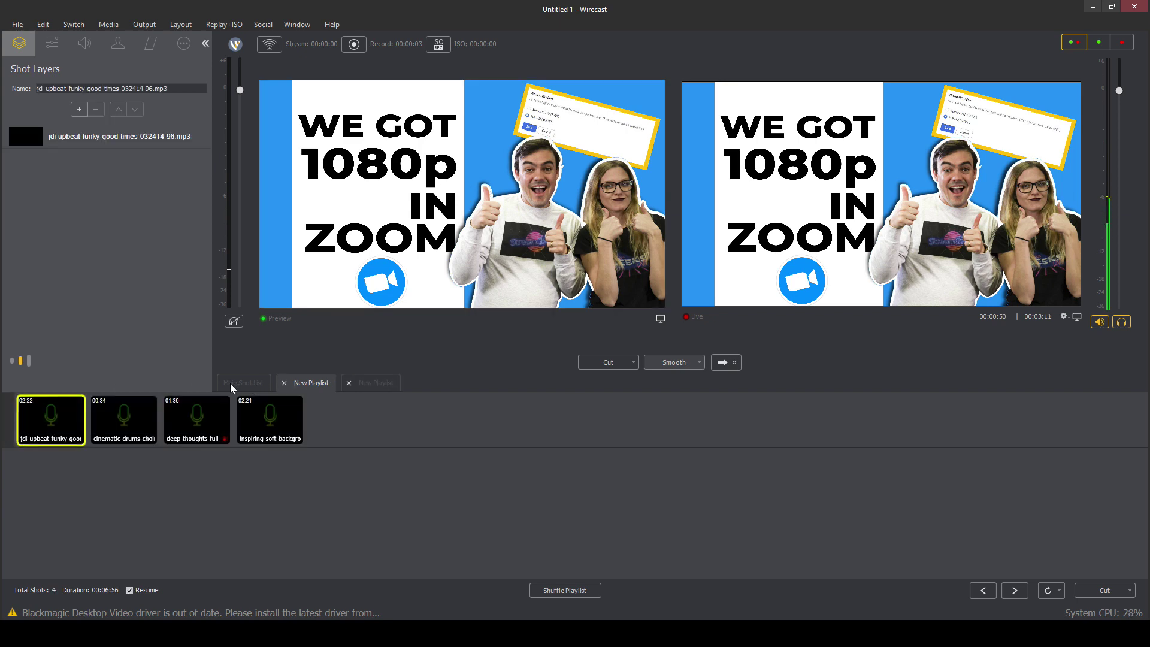
# Load the audio New Playlist shot from the top row into Preview
pyautogui.click(275, 430)
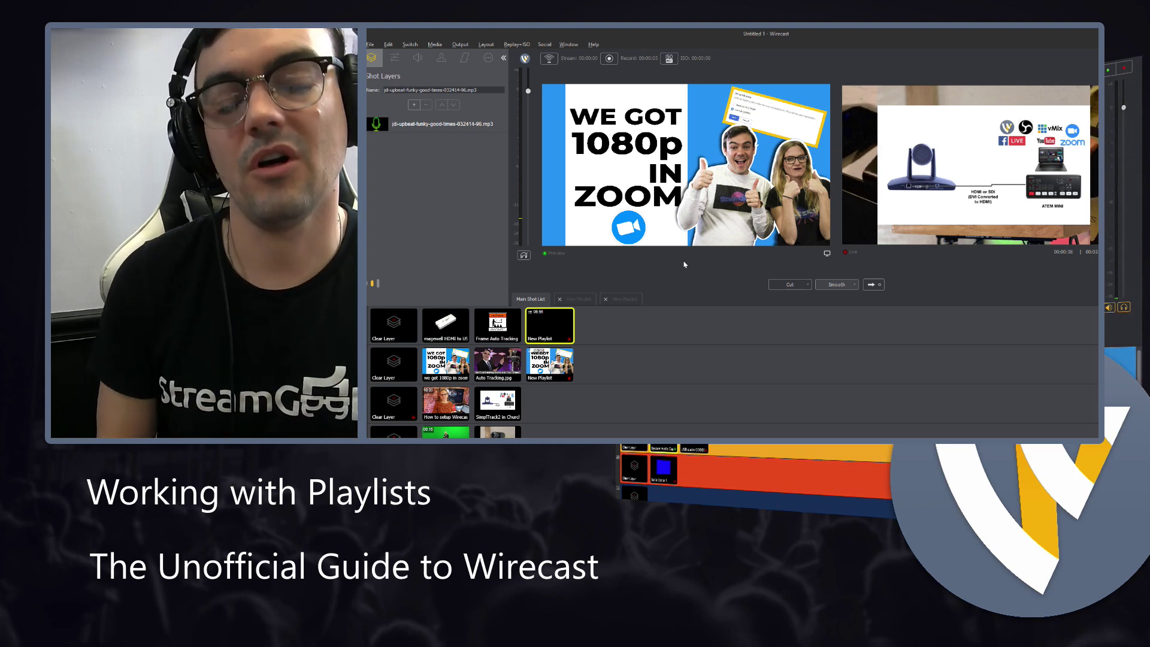
pyautogui.moveTo(660, 338)
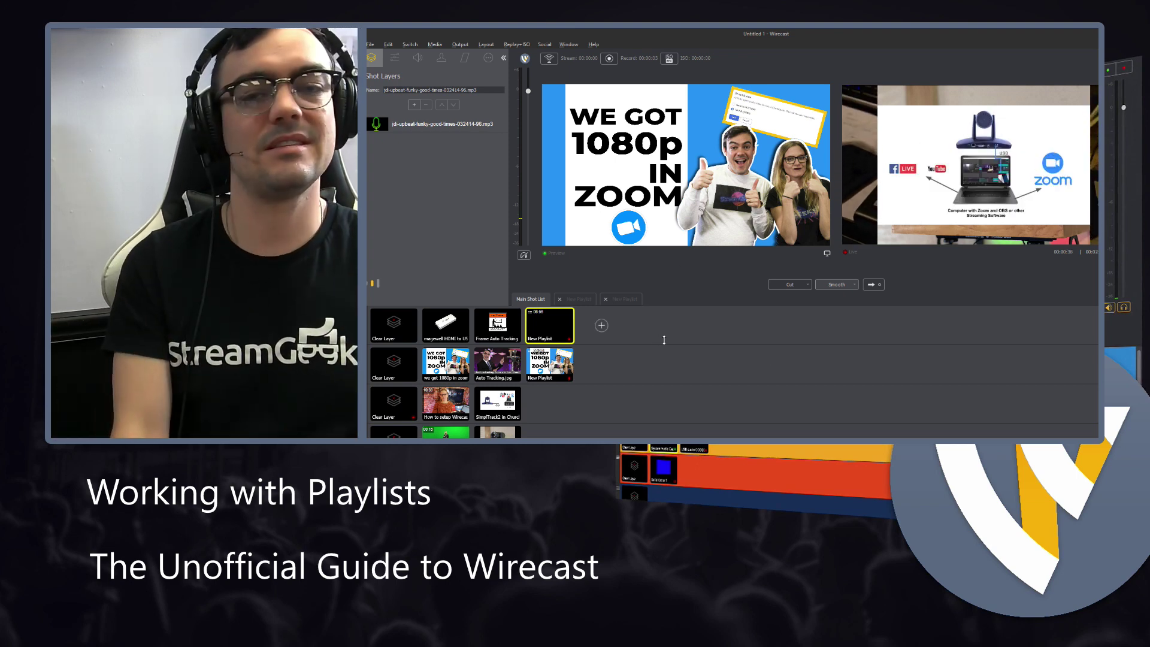